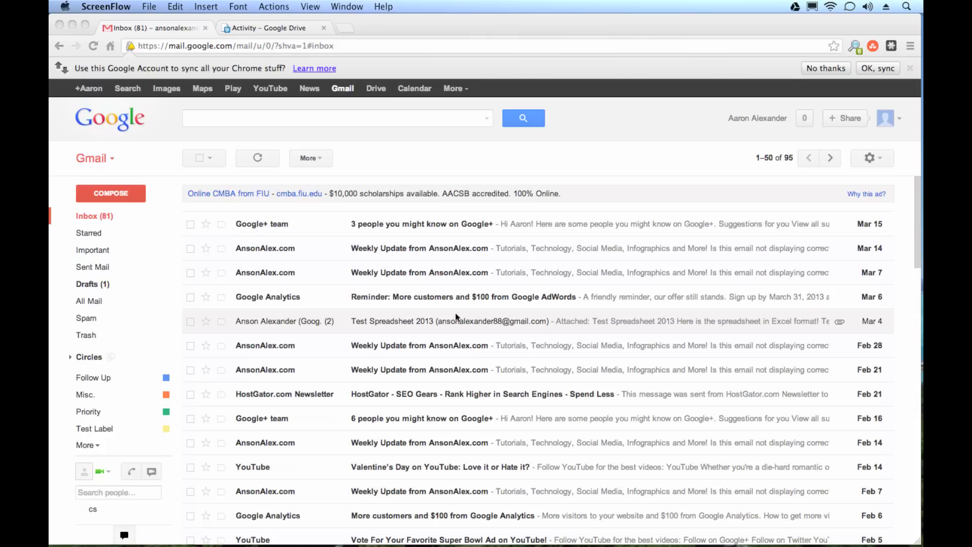
# Open the Email as attachment dialog for Test Spreadsheet from its Share menu in Drive
pyautogui.click(278, 31)
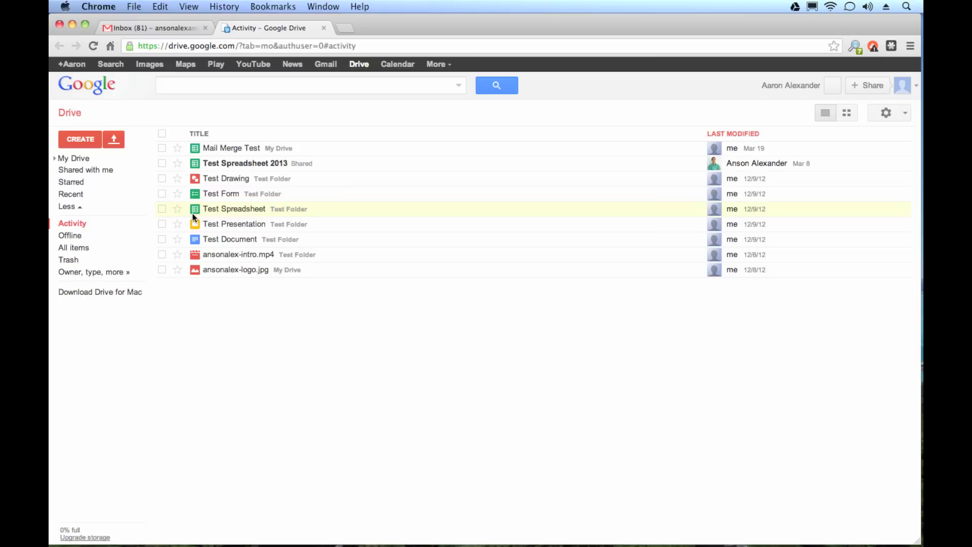
pyautogui.rightClick(311, 209)
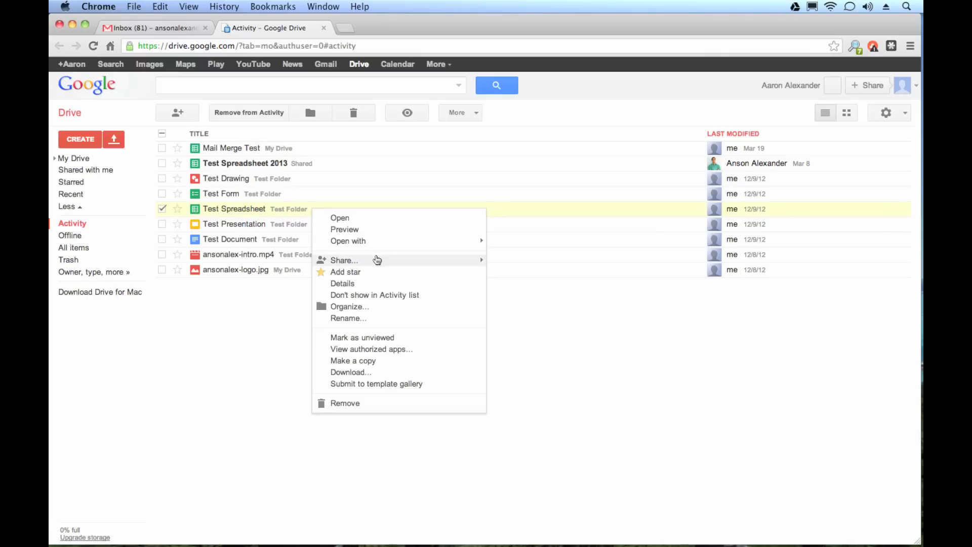
pyautogui.moveTo(378, 261)
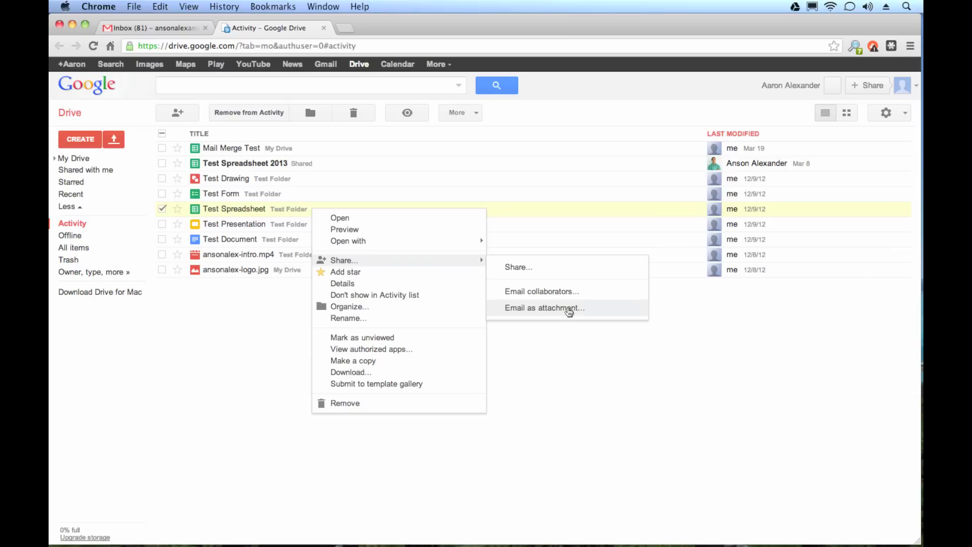
pyautogui.click(569, 308)
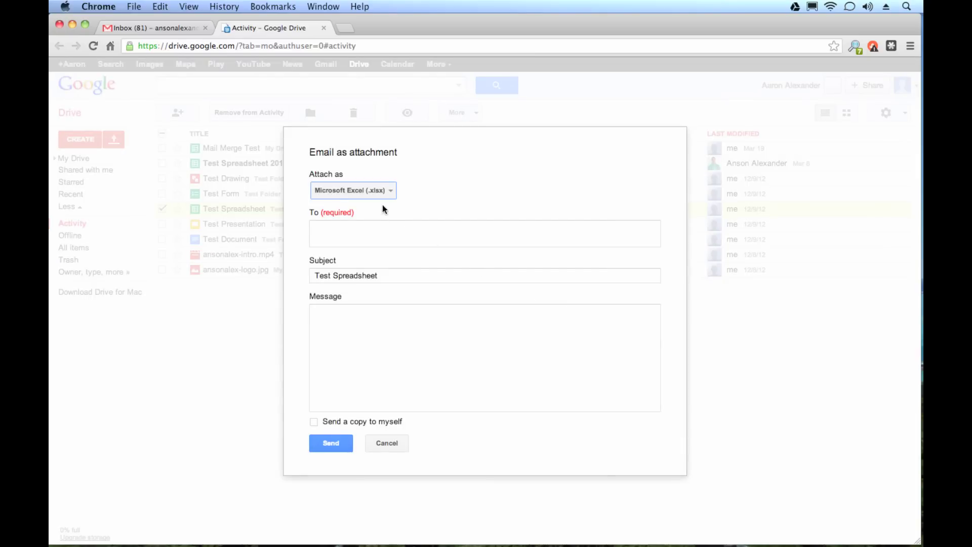
# Keep Microsoft Excel (.xlsx) as the attachment format, cancel the dialog, and reopen Test Spreadsheet's menu
pyautogui.click(389, 191)
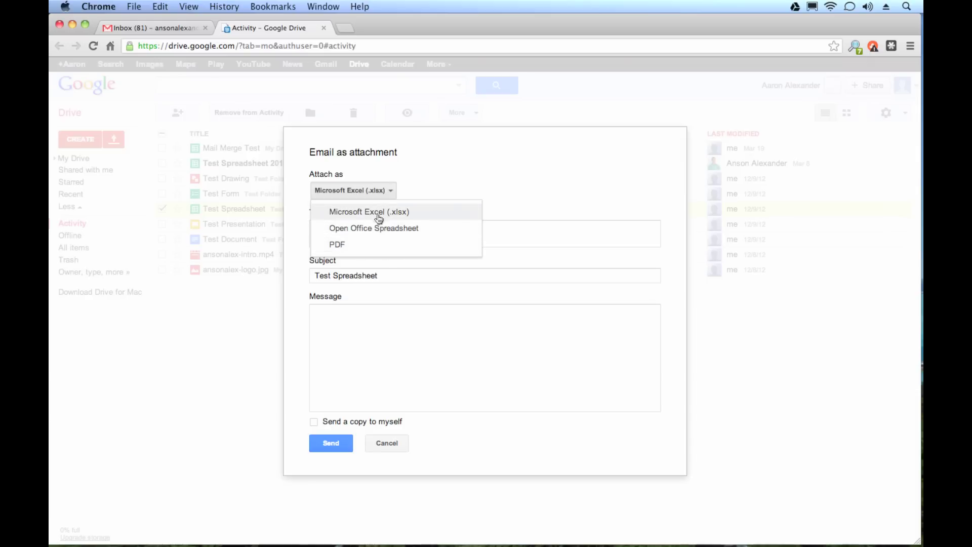
pyautogui.click(447, 176)
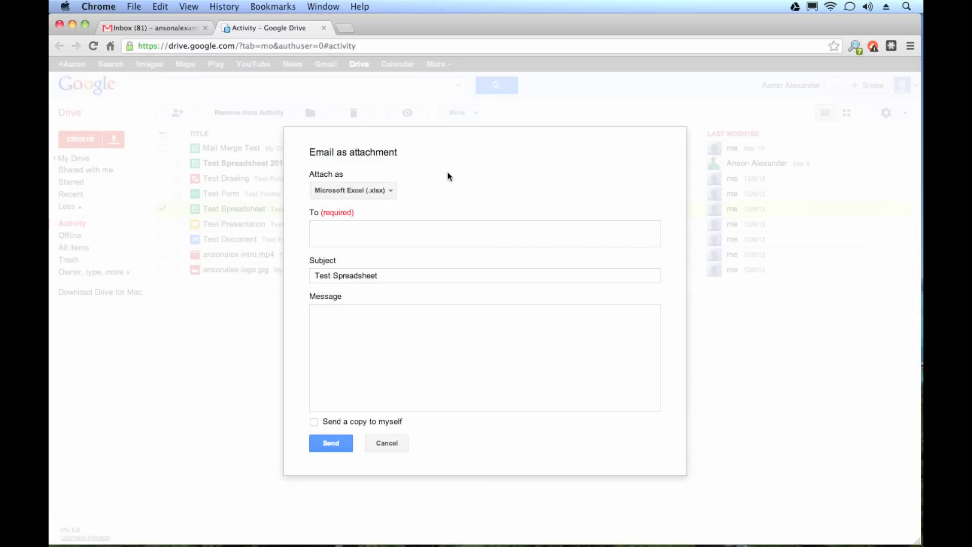
pyautogui.click(391, 436)
pyautogui.rightClick(333, 208)
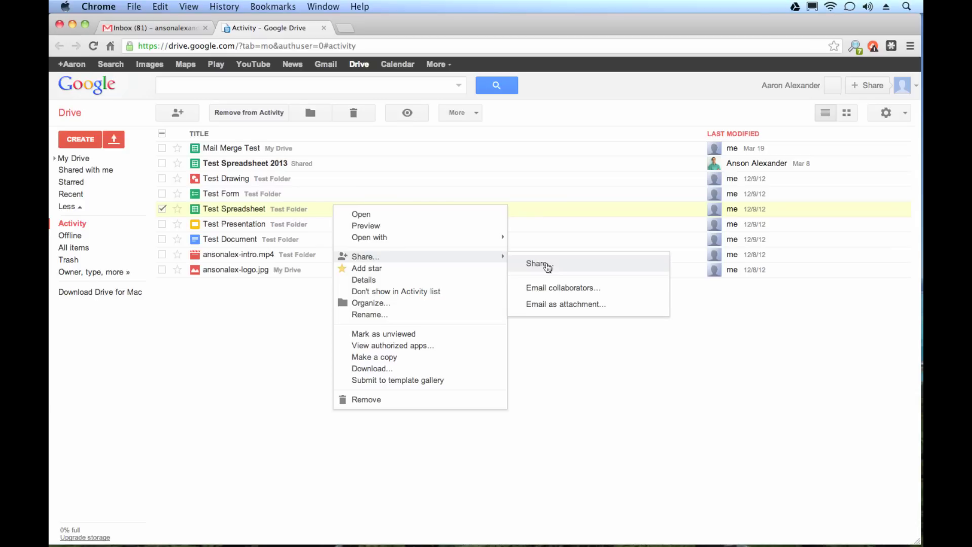
# Reopen the Email as attachment form and enter the recipient's e-mail address
pyautogui.click(560, 304)
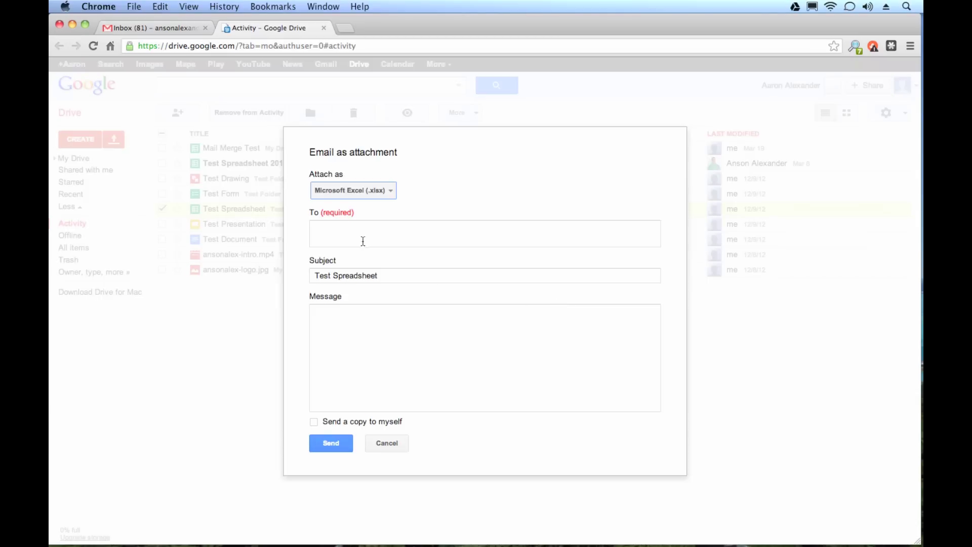
pyautogui.click(361, 240)
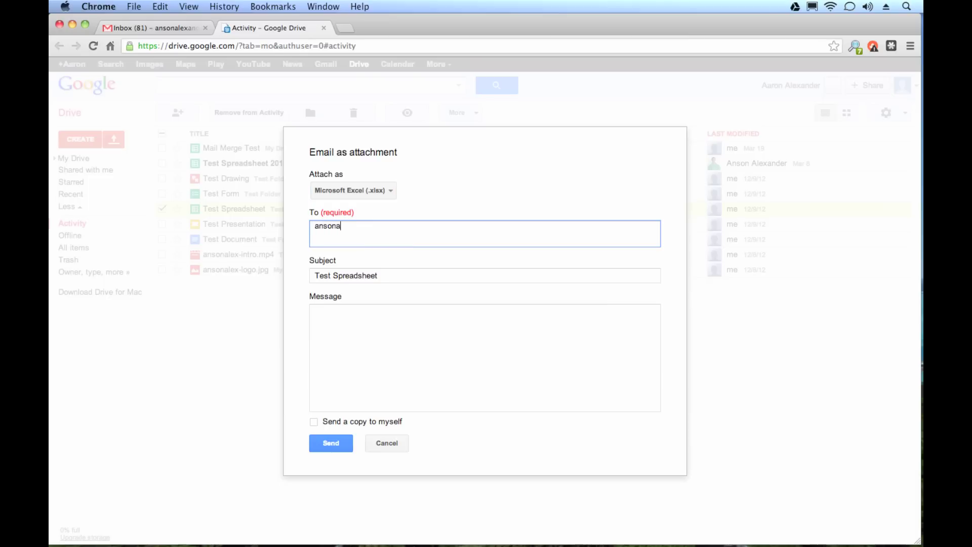
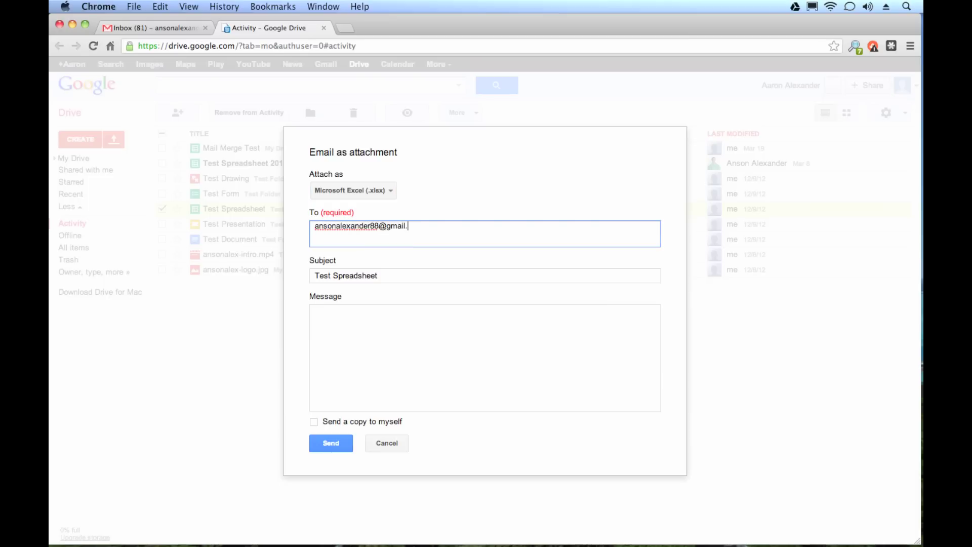
pyautogui.click(350, 279)
# Write the message 'Here is the document I said I would send' and send it
pyautogui.click(377, 345)
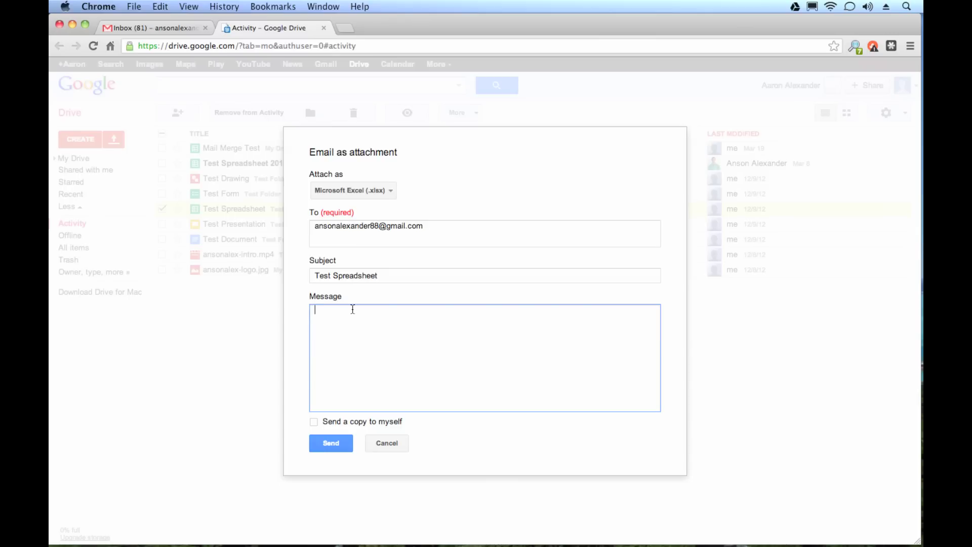
pyautogui.write('Here is do')
pyautogui.press('BackSpace')
pyautogui.press('BackSpace')
pyautogui.write('teh sp')
pyautogui.press('BackSpace')
pyautogui.press('BackSpace')
pyautogui.press('BackSpace')
pyautogui.press('BackSpace')
pyautogui.press('BackSpace')
pyautogui.press('BackSpace')
pyautogui.write('the document I said I would send.')
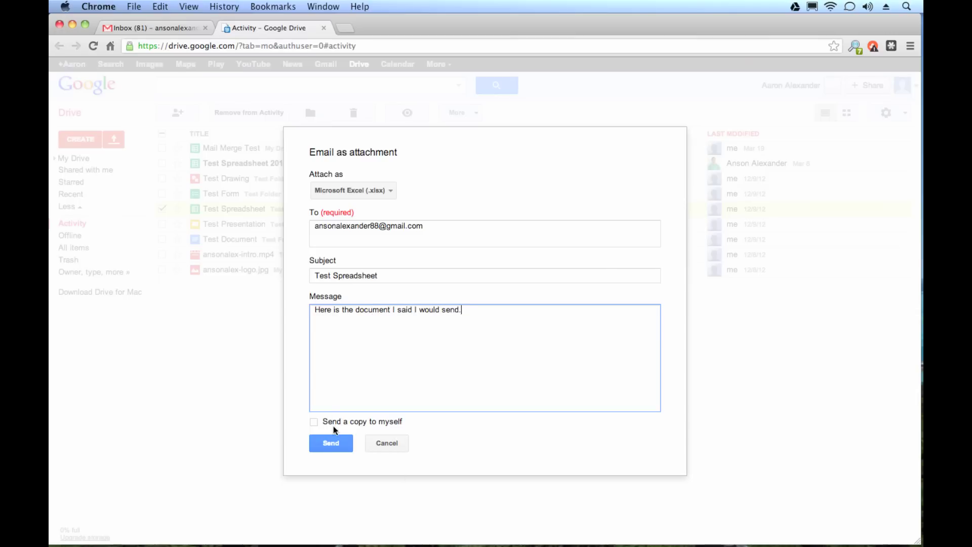
pyautogui.click(332, 444)
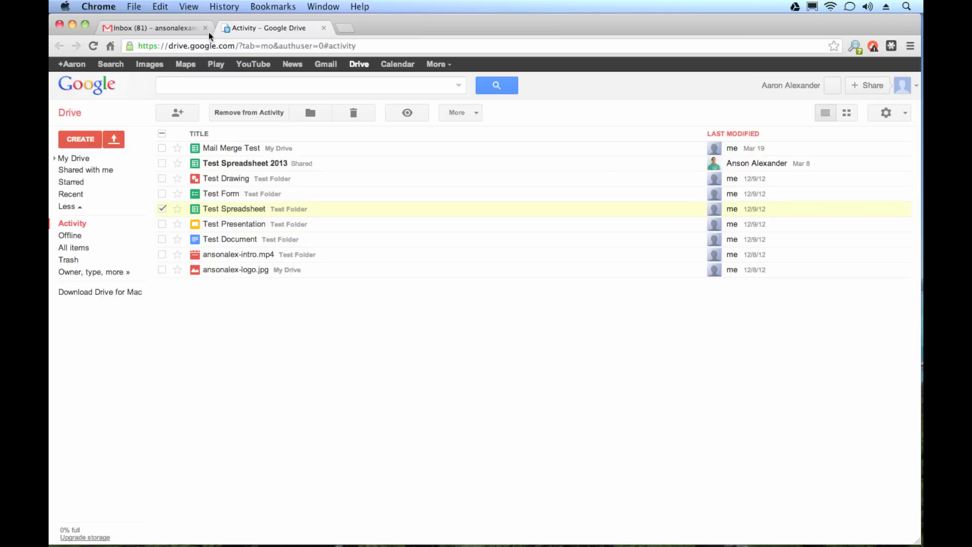
# Refresh the Gmail inbox and open the received email with the Test Spreadsheet.xlsx attachment
pyautogui.click(155, 26)
pyautogui.click(115, 216)
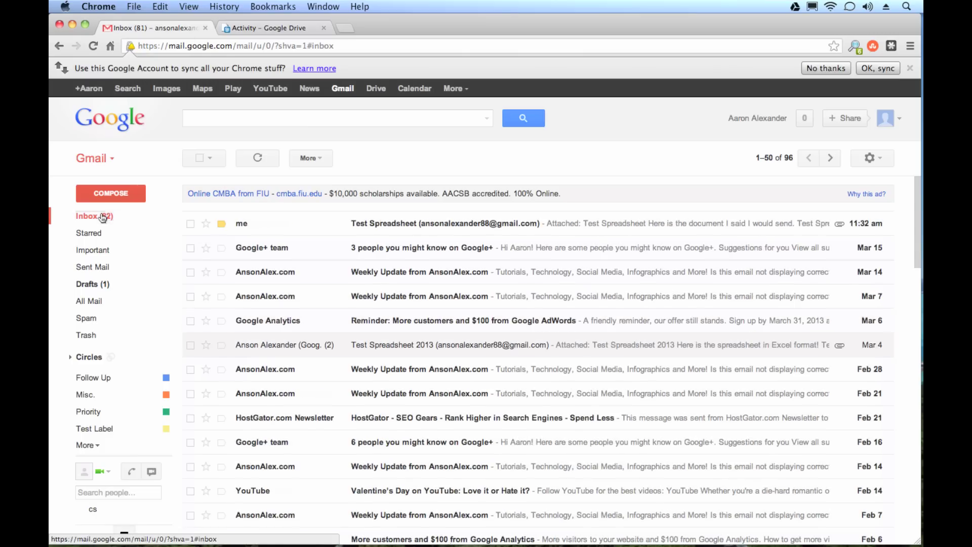
pyautogui.click(384, 224)
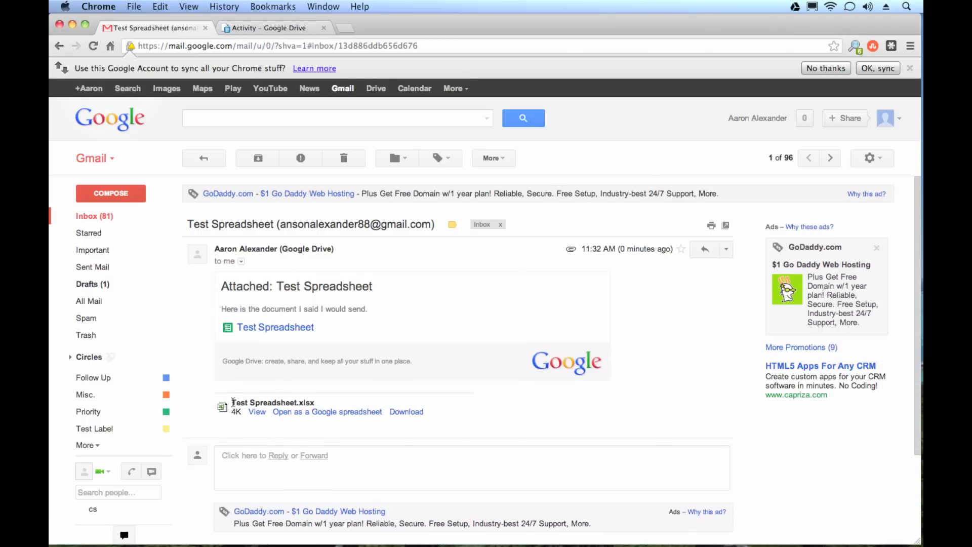
pyautogui.tripleClick(310, 399)
pyautogui.click(320, 405)
# Start a new message in the new compose experience and dismiss its tutorial
pyautogui.click(128, 191)
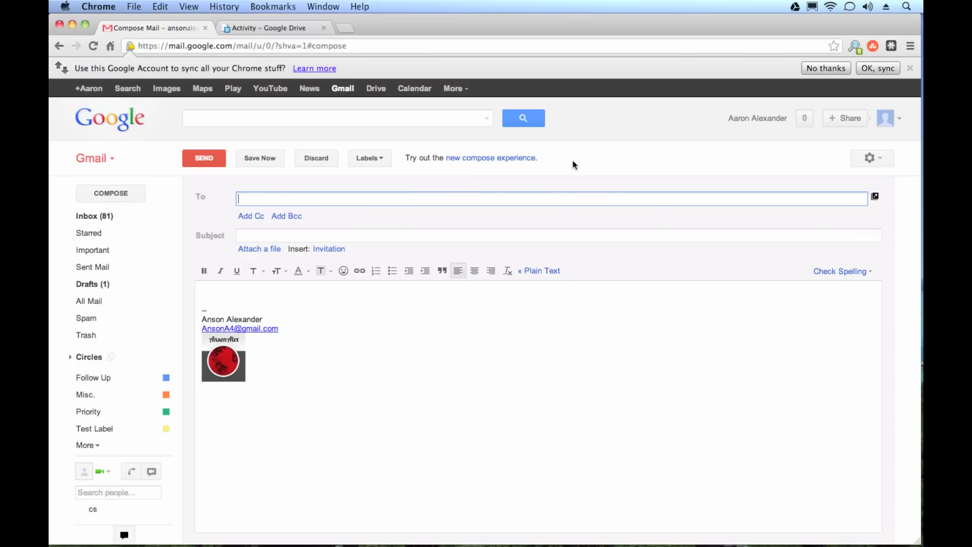
pyautogui.click(510, 163)
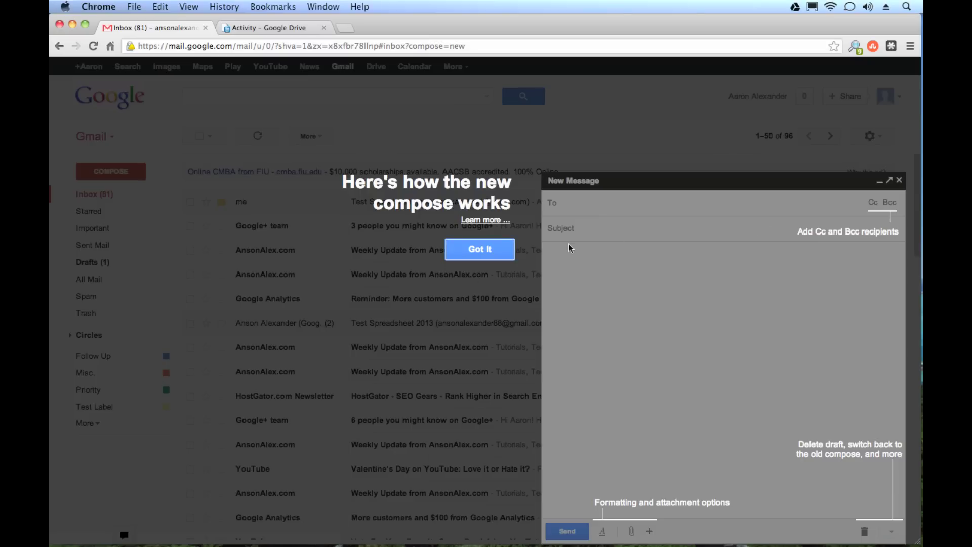
pyautogui.click(462, 251)
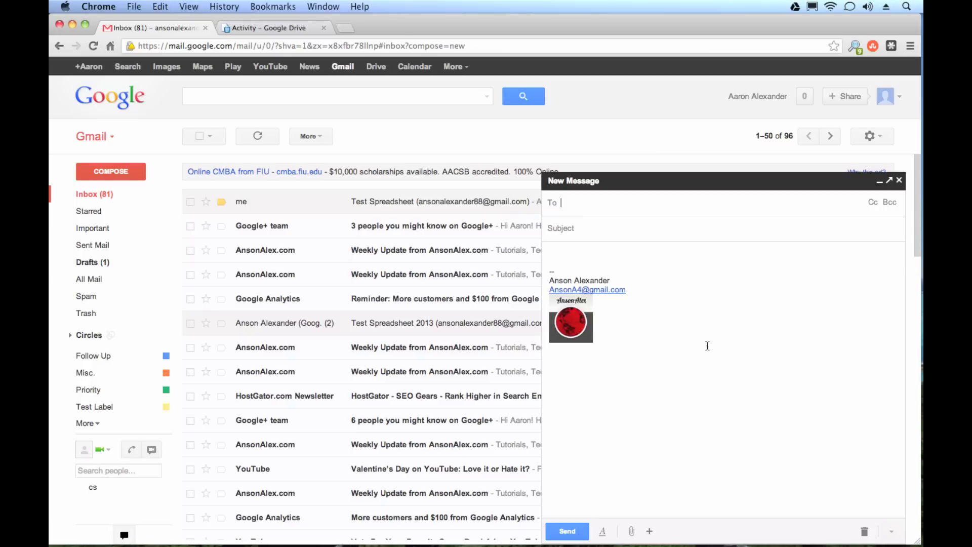
# Place the cursor in the message body and reveal the extra insert options
pyautogui.click(631, 463)
pyautogui.moveTo(639, 533)
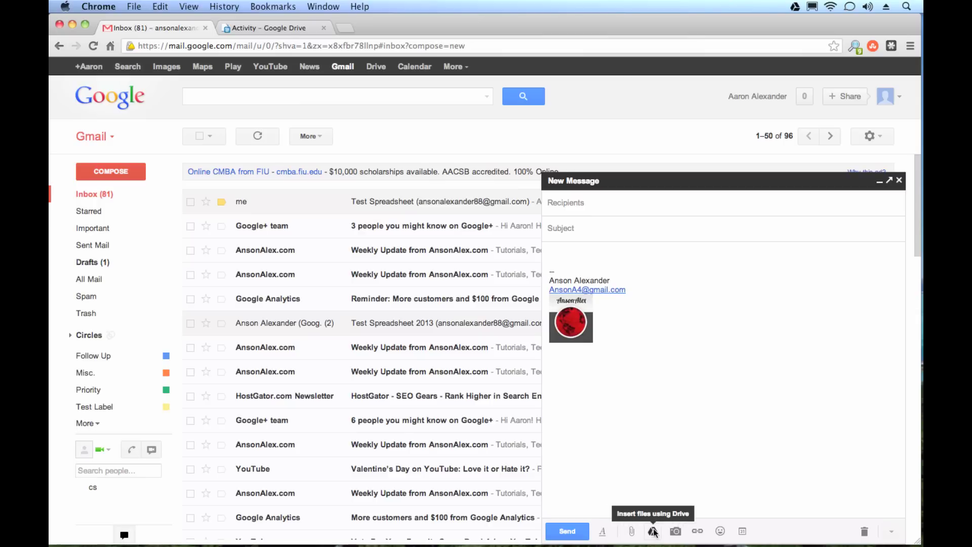
# Insert Call of Duty.doc and Mail Merge Test from My Drive into the message
pyautogui.click(653, 531)
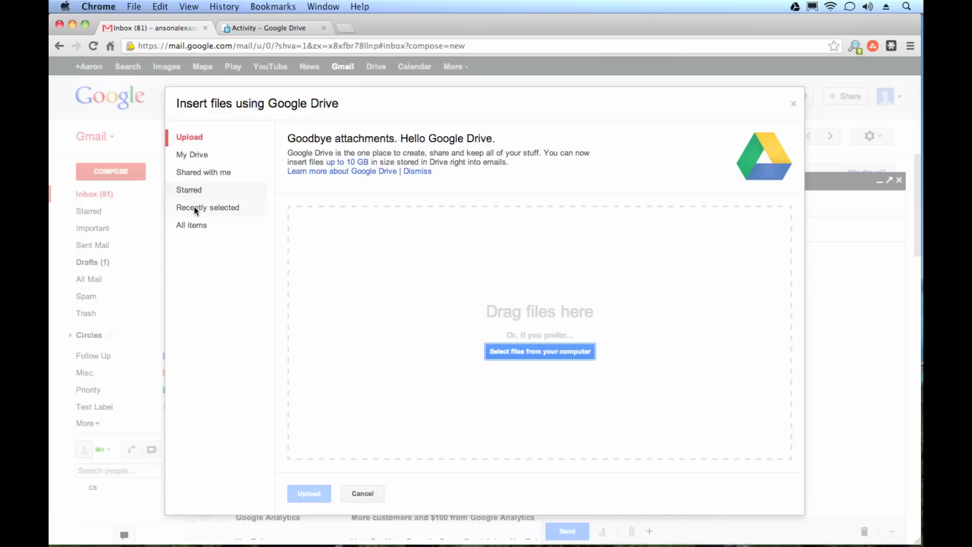
pyautogui.click(208, 155)
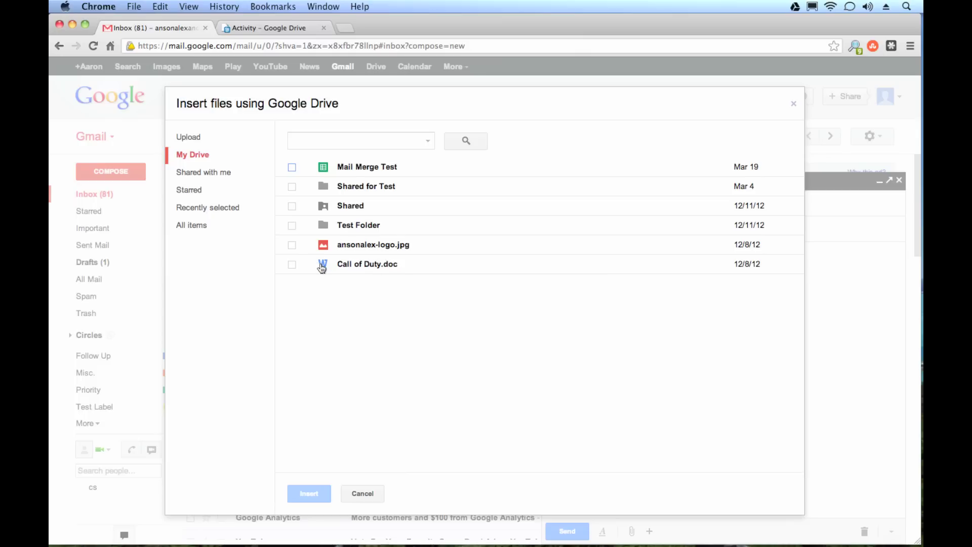
pyautogui.click(291, 264)
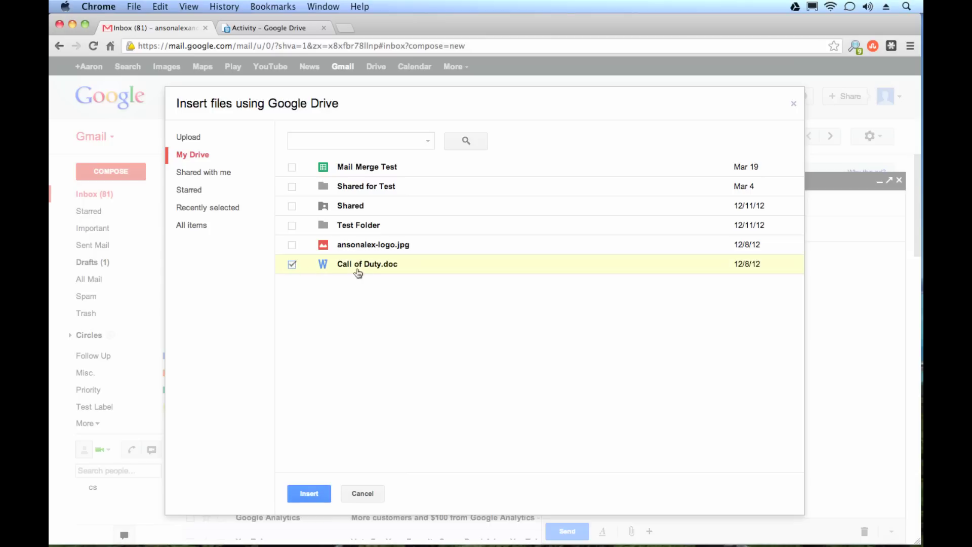
pyautogui.click(294, 168)
pyautogui.click(309, 494)
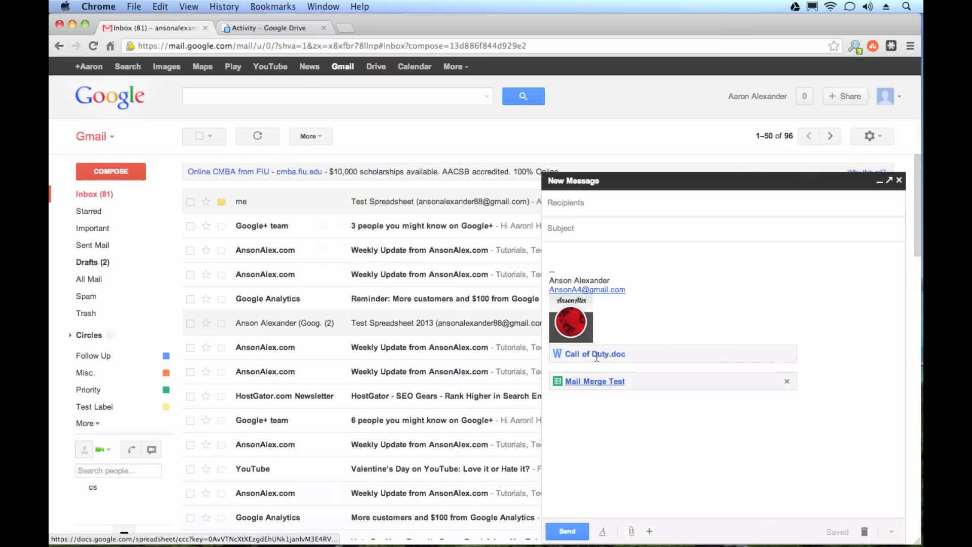
# Send the message with subject TEST to your own address, then open it from the inbox
pyautogui.click(591, 202)
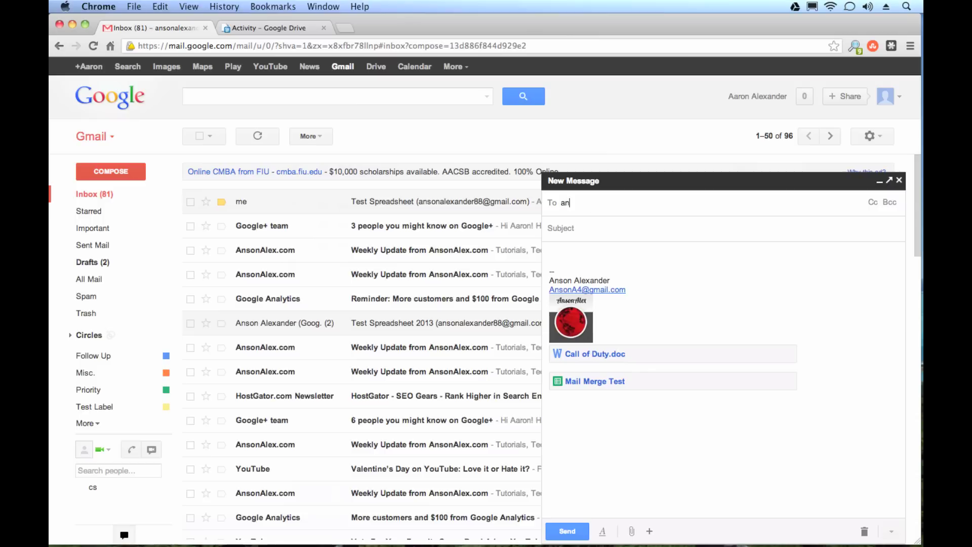
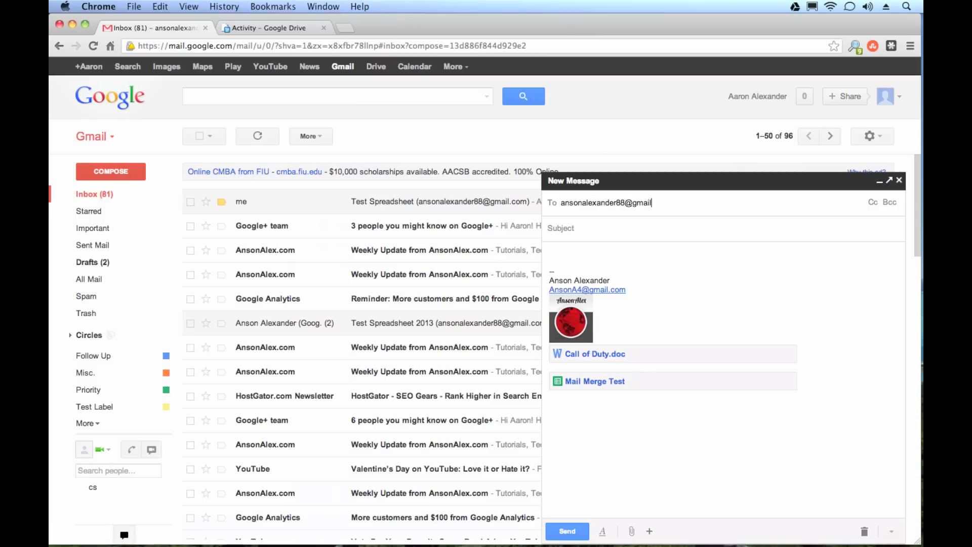
pyautogui.press('Tab')
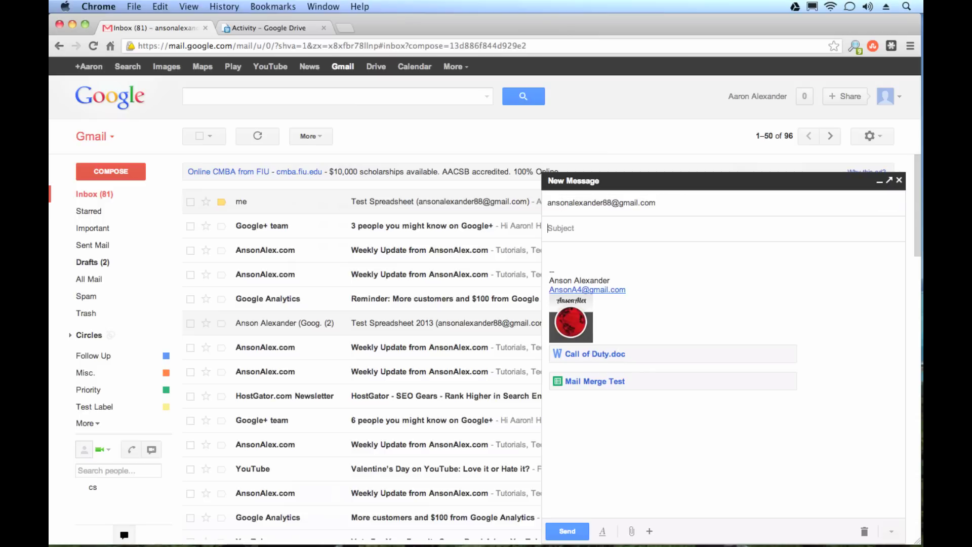
pyautogui.write('TEST')
pyautogui.click(577, 530)
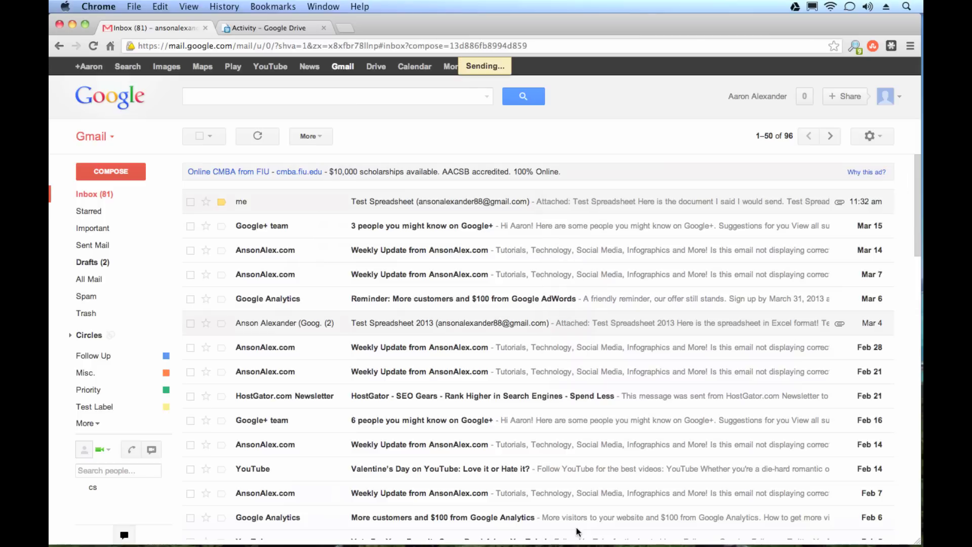
pyautogui.click(94, 198)
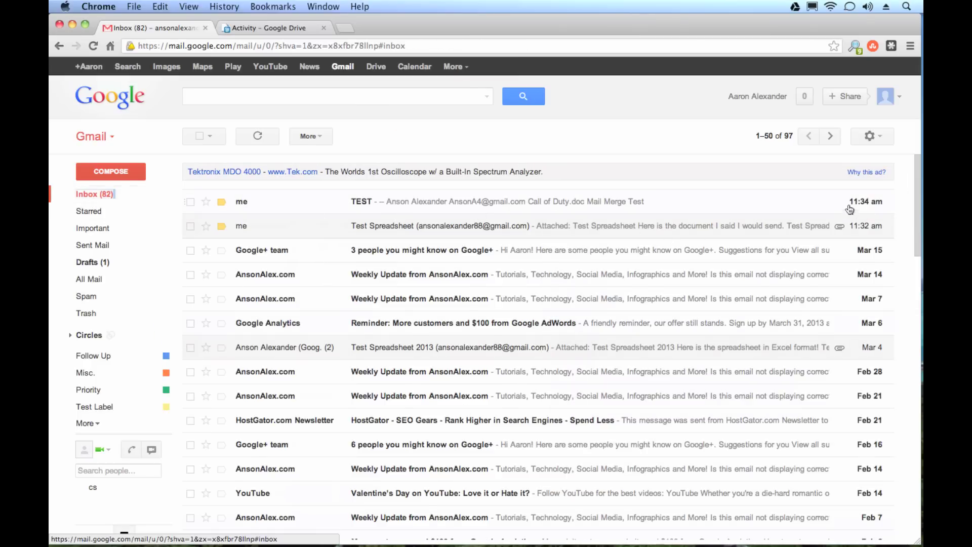
pyautogui.click(588, 209)
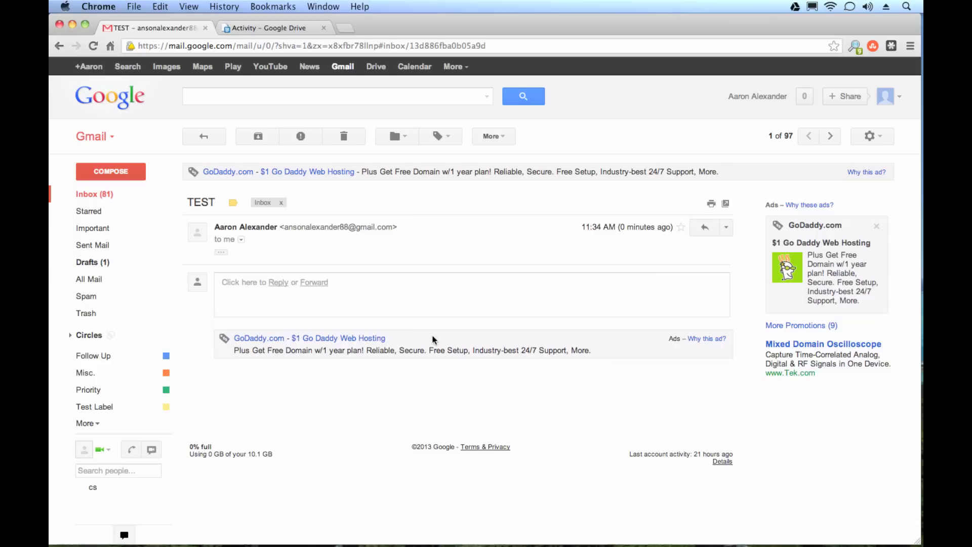
# Expand the TEST message's trimmed content to show both attachments
pyautogui.click(220, 252)
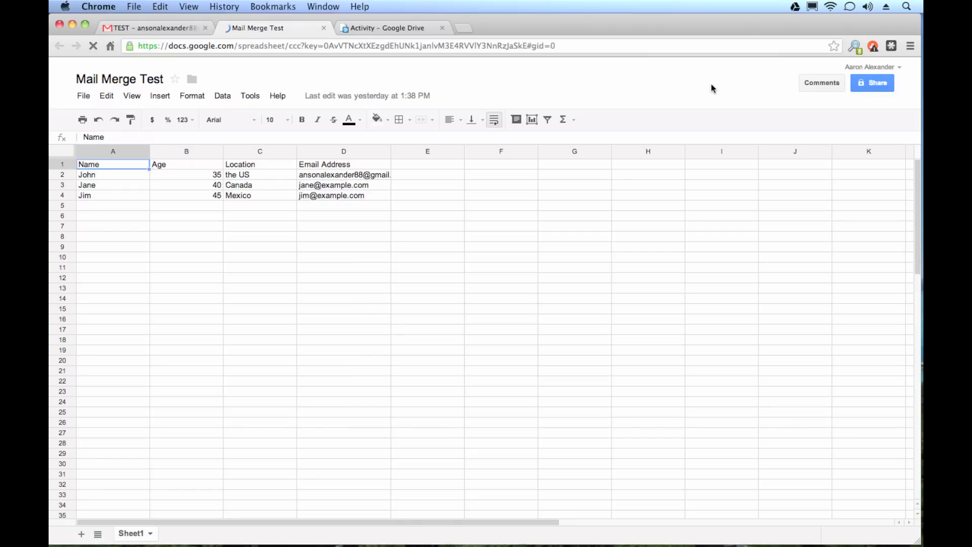
# Set Mail Merge Test's link sharing to anyone with the link can view, then close sharing
pyautogui.click(870, 86)
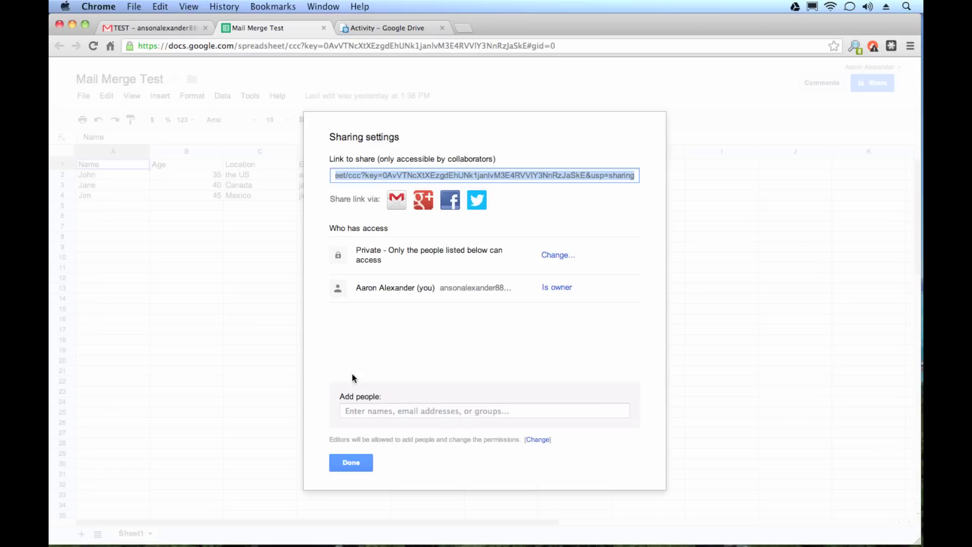
pyautogui.click(373, 411)
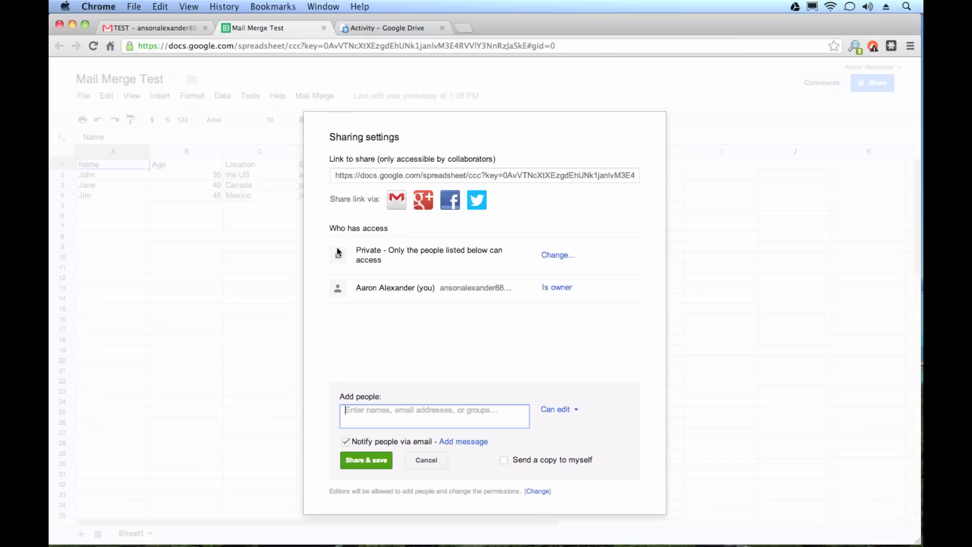
pyautogui.click(552, 254)
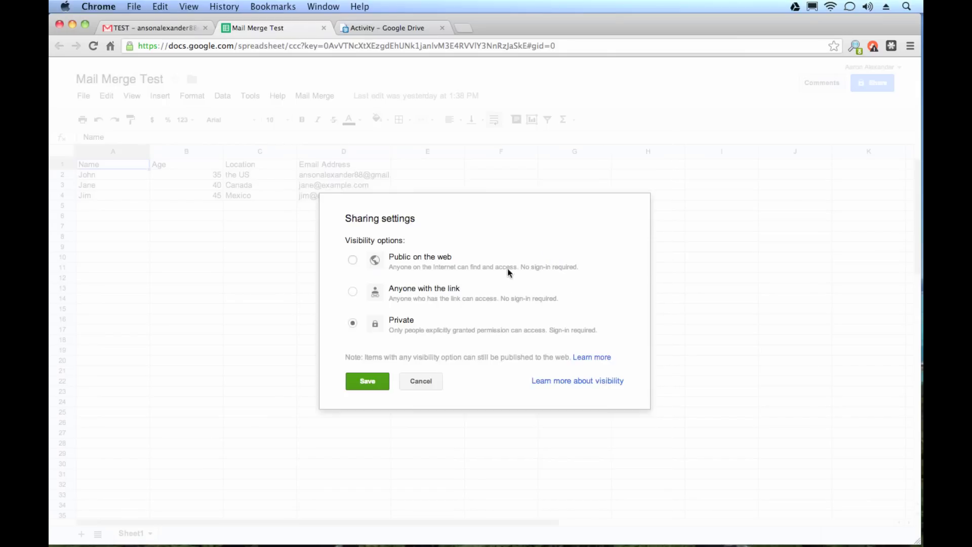
pyautogui.click(351, 292)
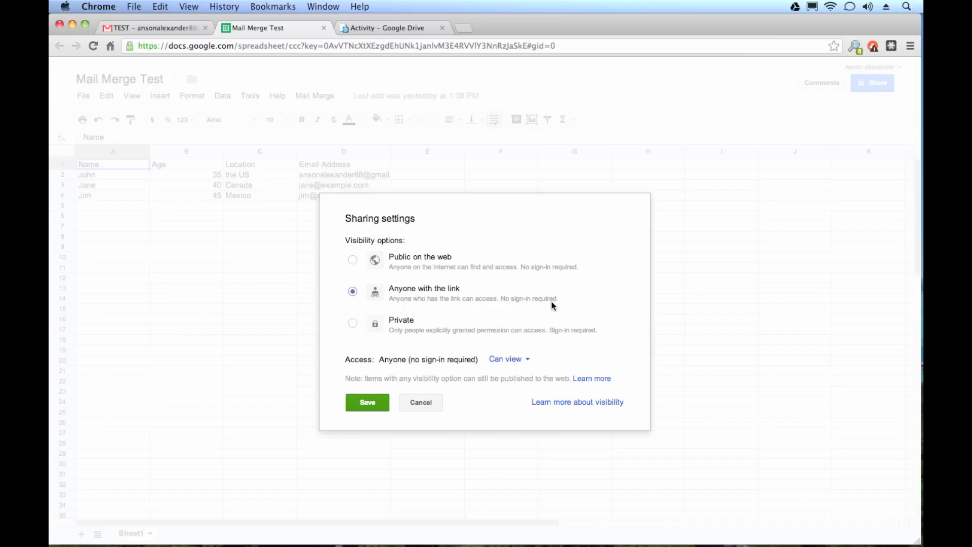
pyautogui.click(374, 406)
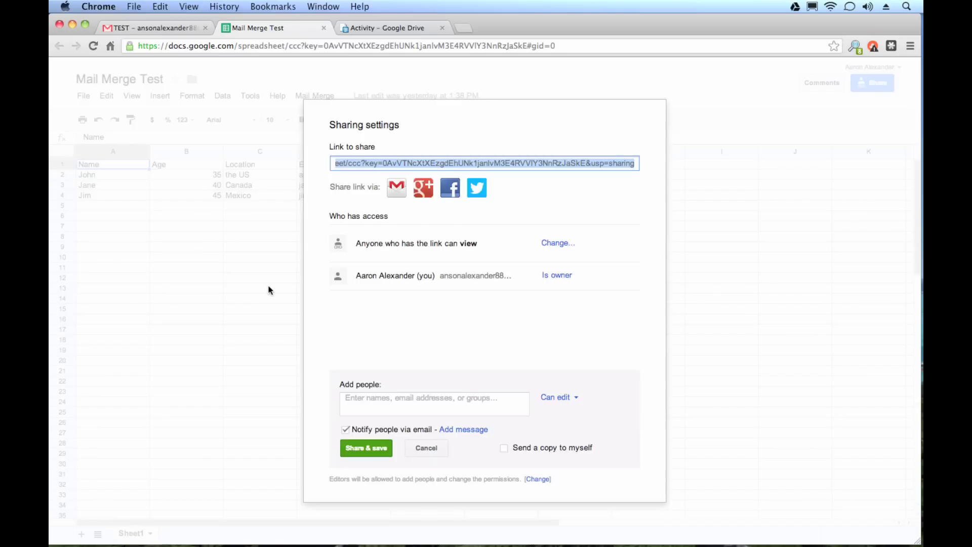
pyautogui.click(419, 450)
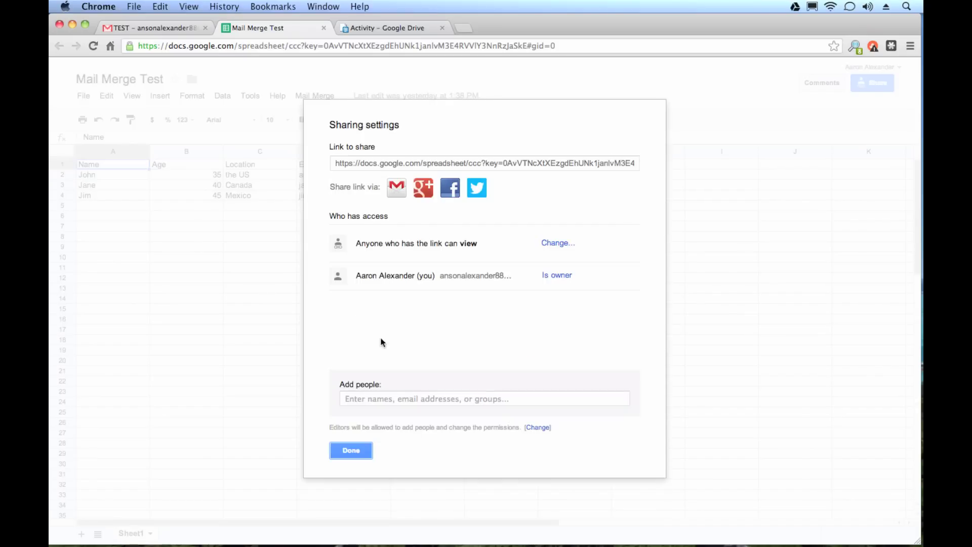
pyautogui.click(352, 449)
pyautogui.click(143, 186)
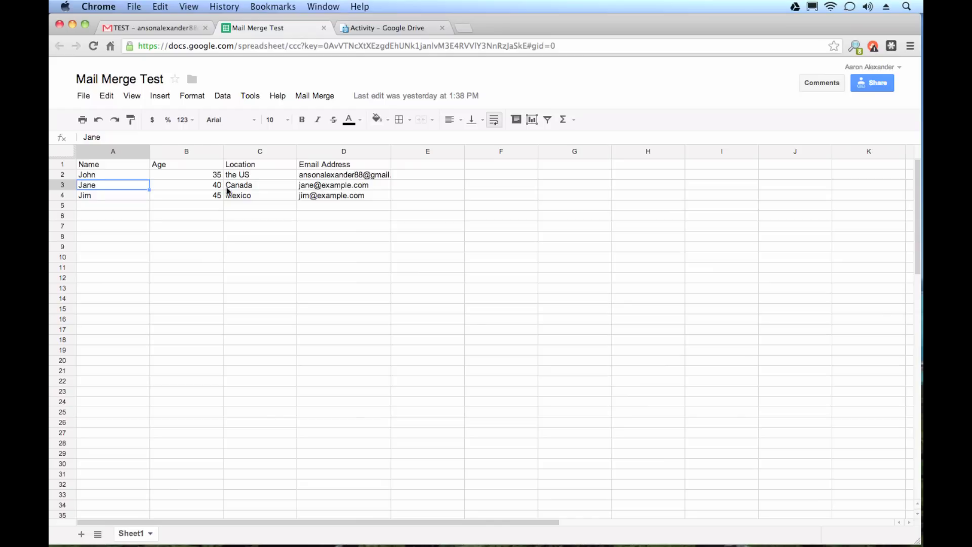
# Go back to the TEST email, then open and dismiss the Google Drive sync menu
pyautogui.click(126, 28)
pyautogui.click(793, 7)
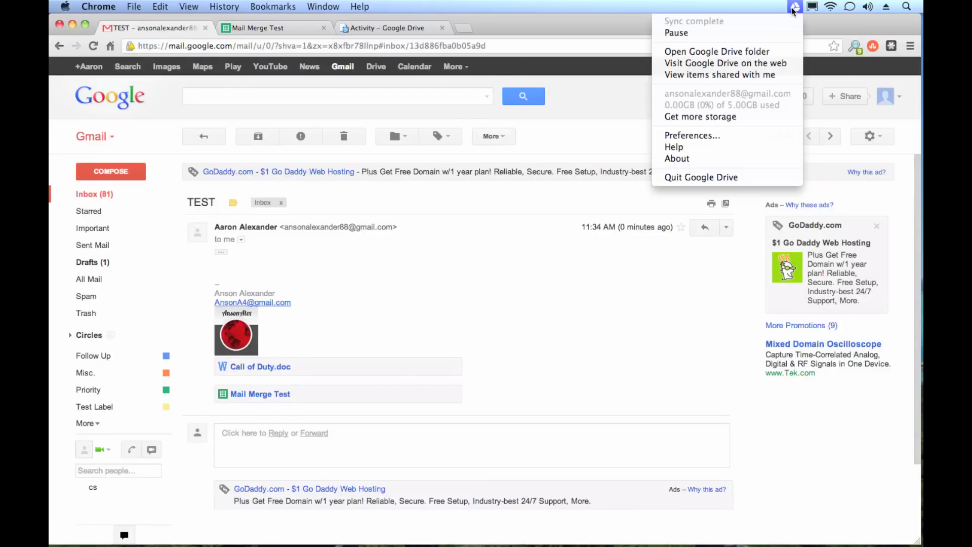
pyautogui.click(597, 145)
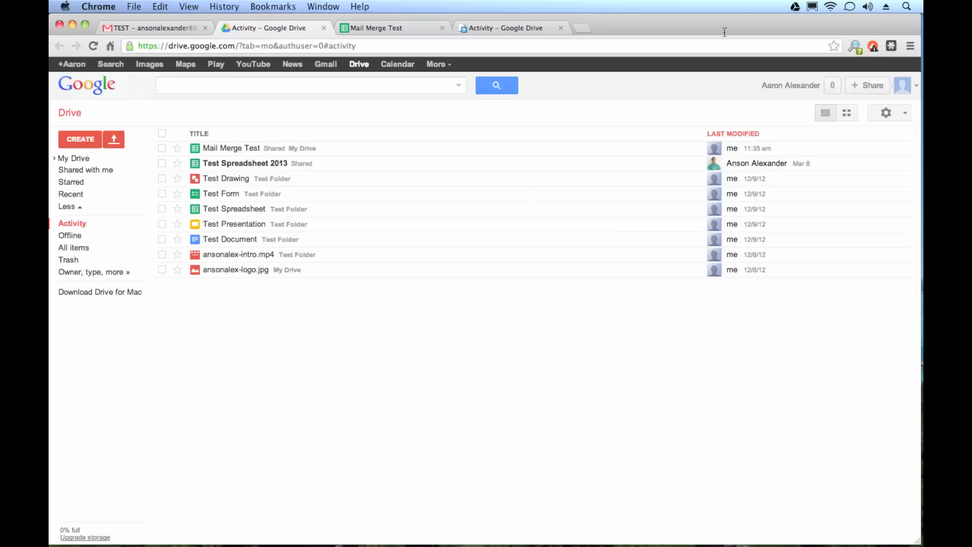
pyautogui.click(794, 7)
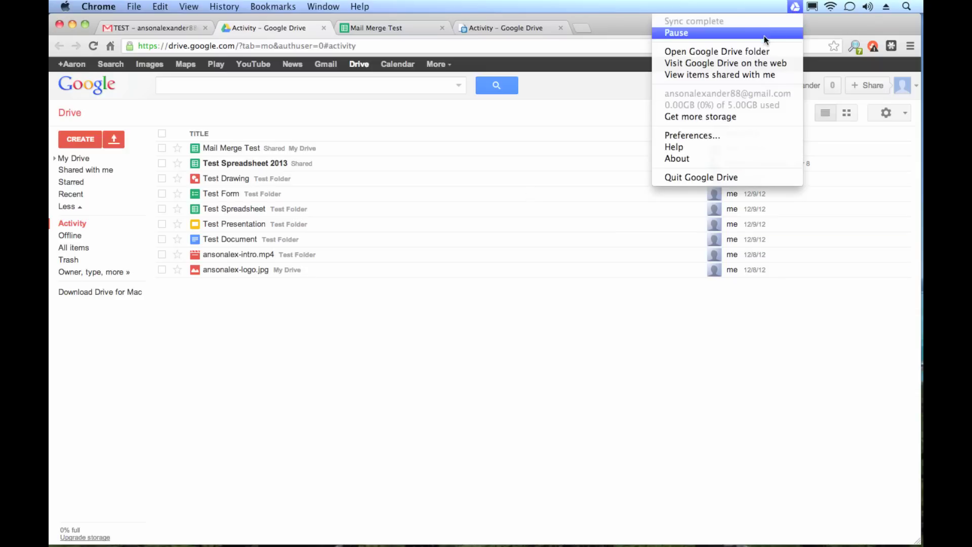
pyautogui.click(758, 51)
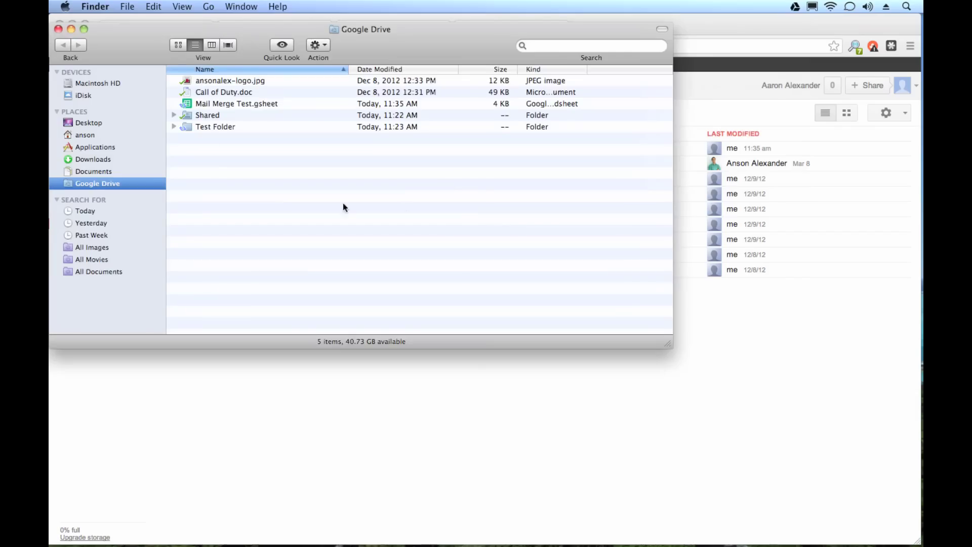
pyautogui.moveTo(245, 22); pyautogui.dragTo(468, 216)
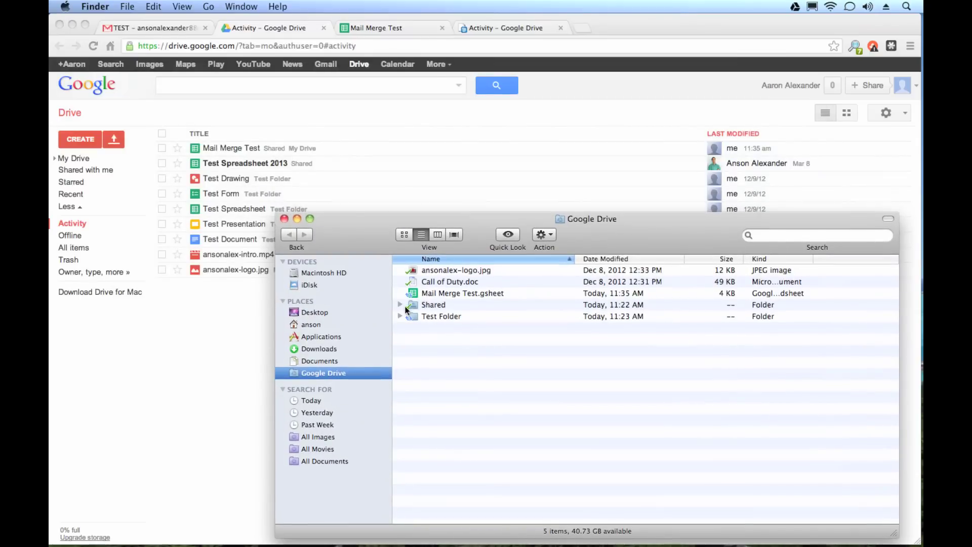
pyautogui.click(400, 316)
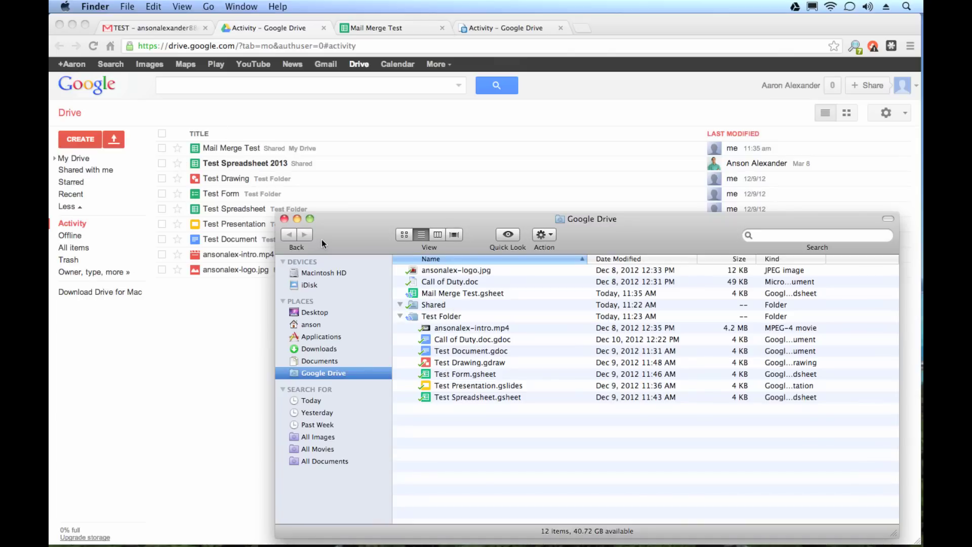
pyautogui.click(284, 219)
# Start a new message and attach Call of Duty.doc from the local Google Drive Test Folder
pyautogui.click(152, 28)
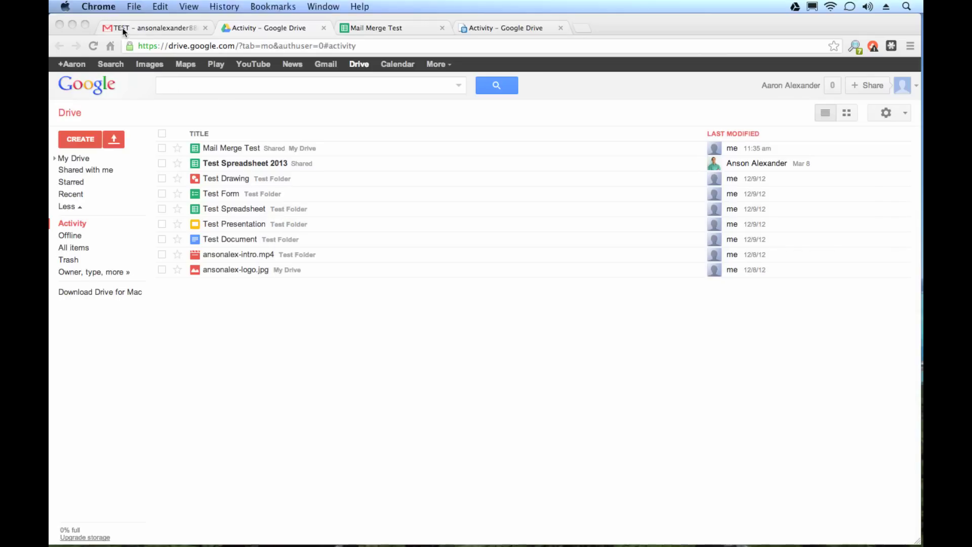
pyautogui.click(123, 167)
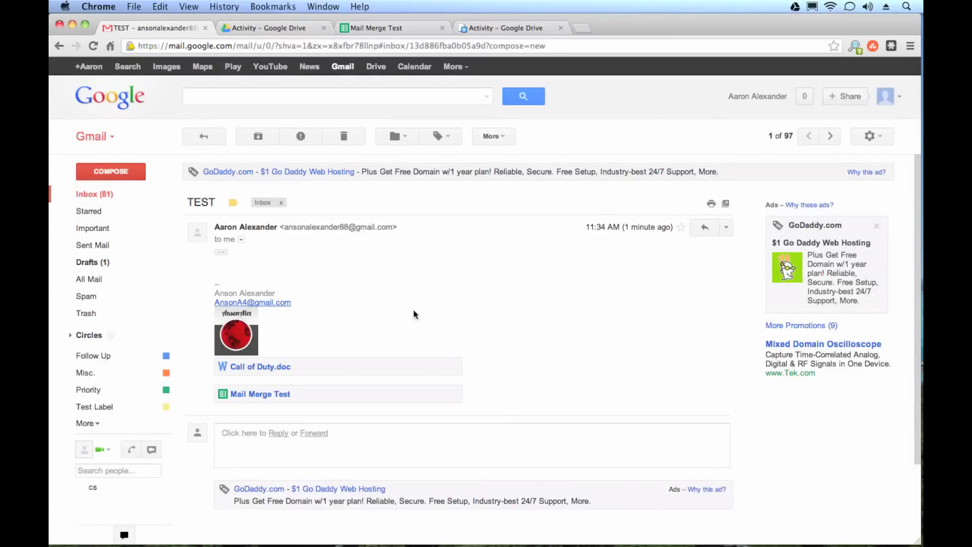
pyautogui.moveTo(649, 531)
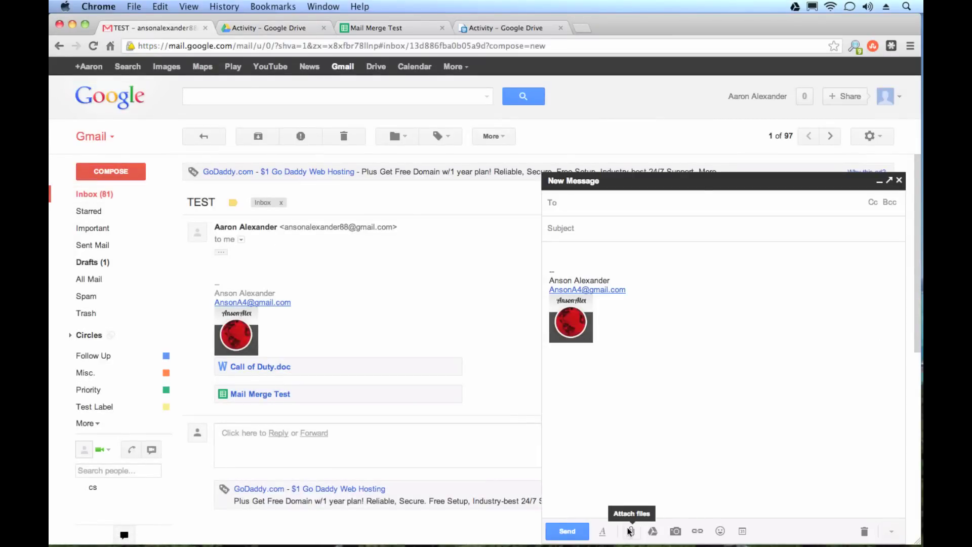
pyautogui.click(632, 531)
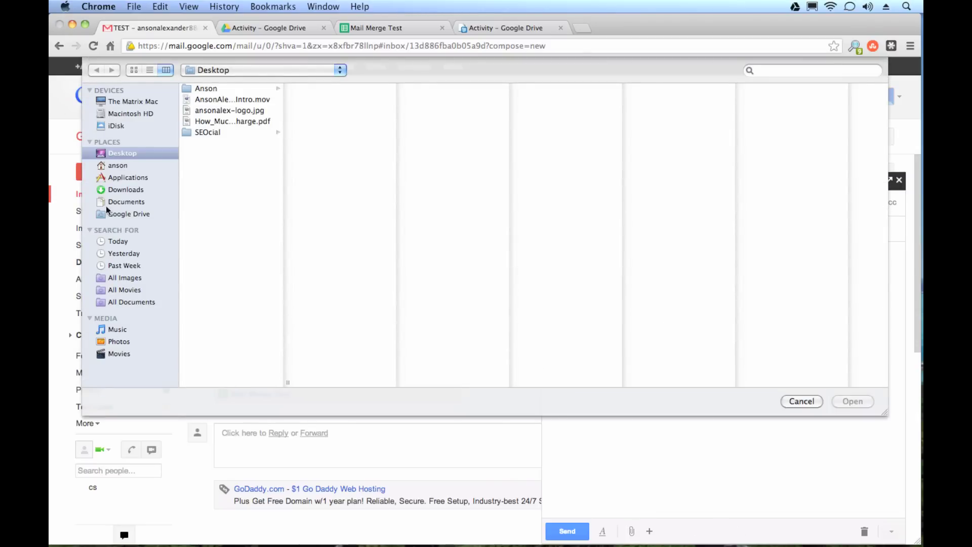
pyautogui.click(118, 214)
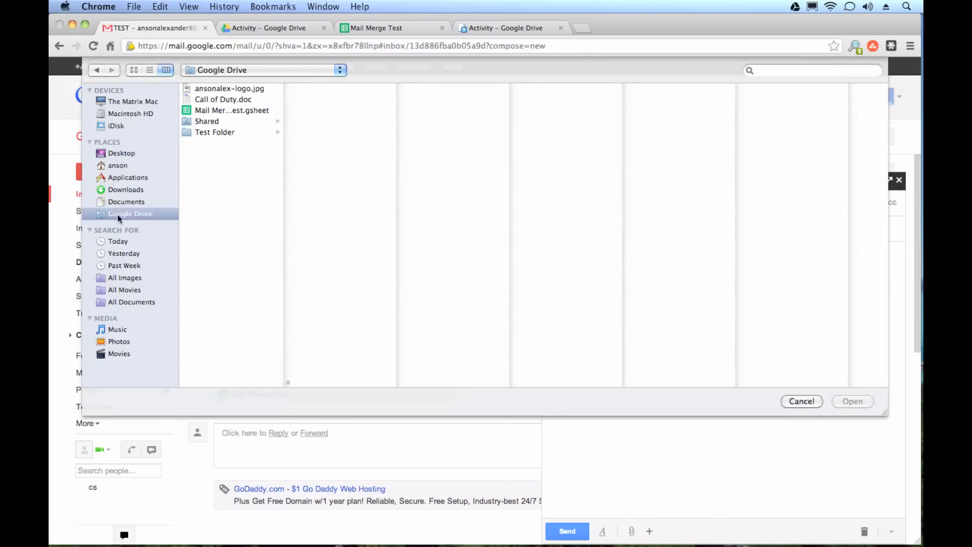
pyautogui.click(213, 132)
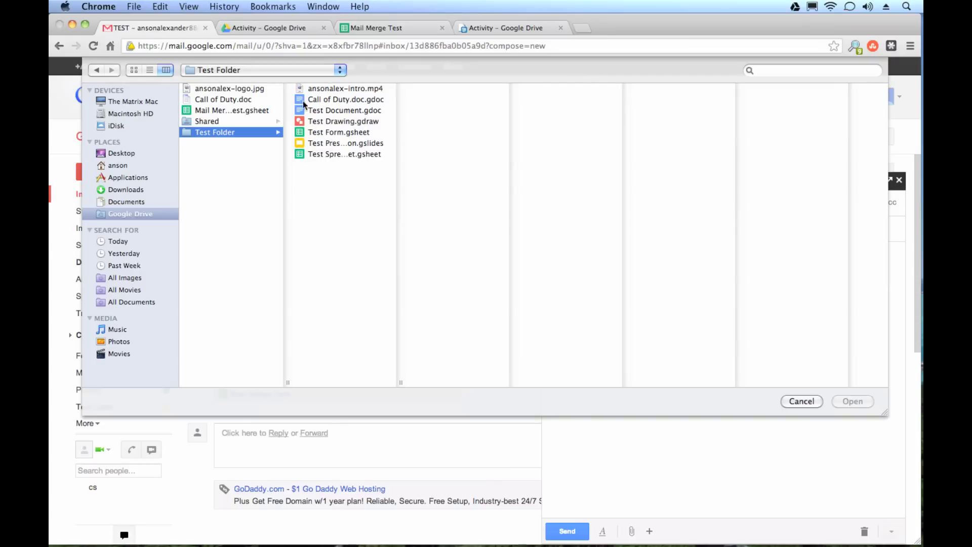
pyautogui.click(218, 100)
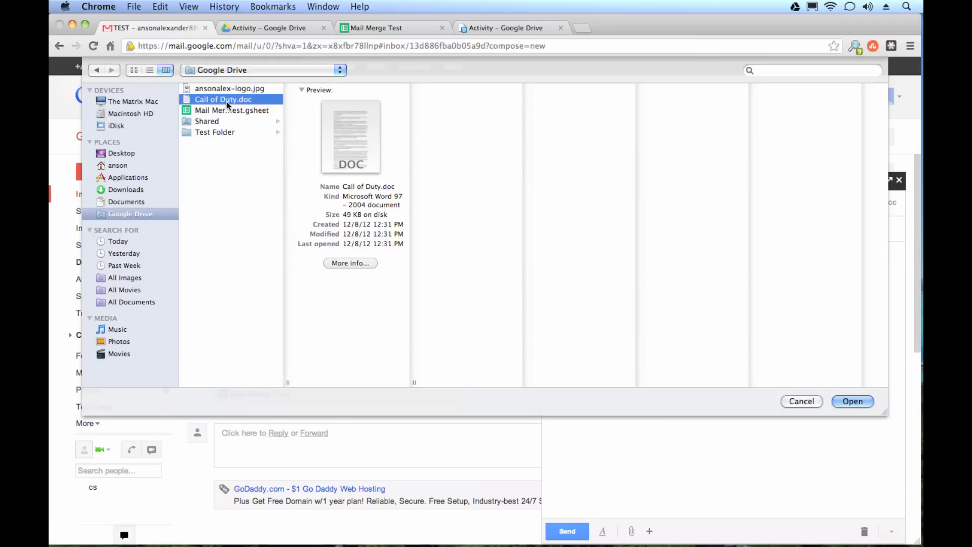
pyautogui.click(852, 401)
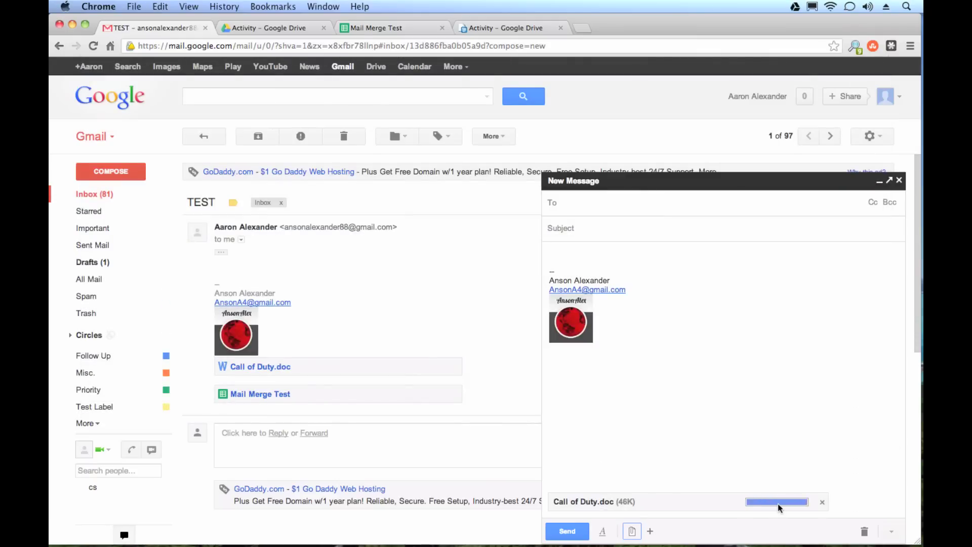
# Attach Mail Merge Test.gsheet as a second file
pyautogui.moveTo(650, 530)
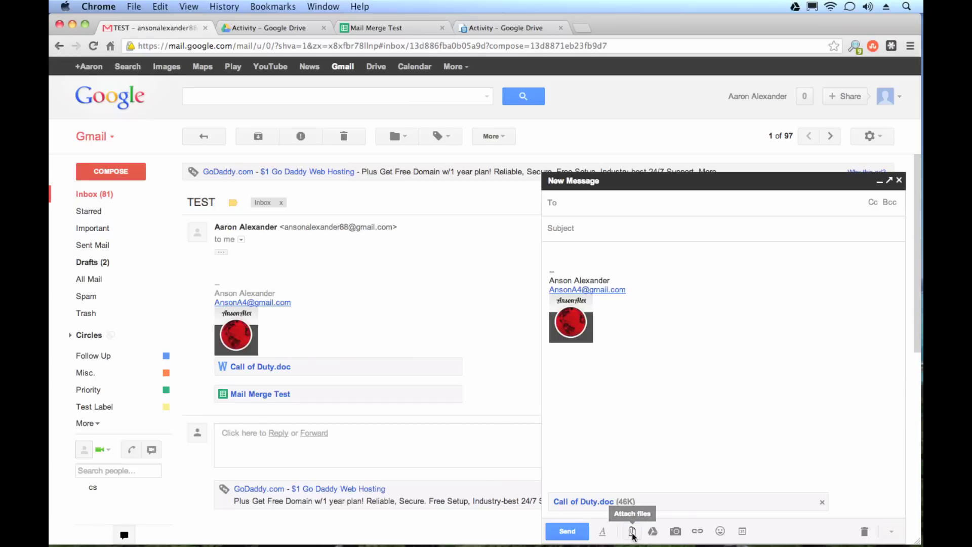
pyautogui.click(633, 531)
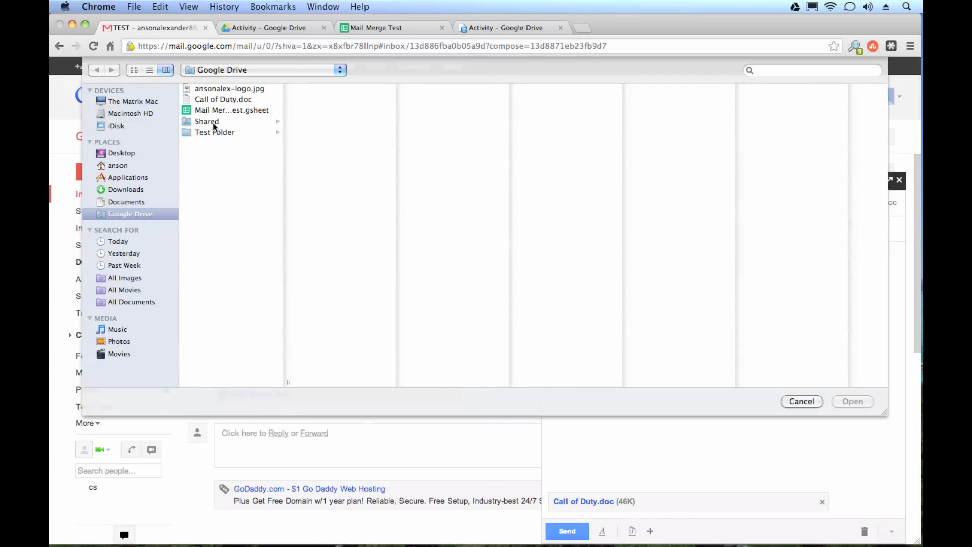
pyautogui.click(208, 110)
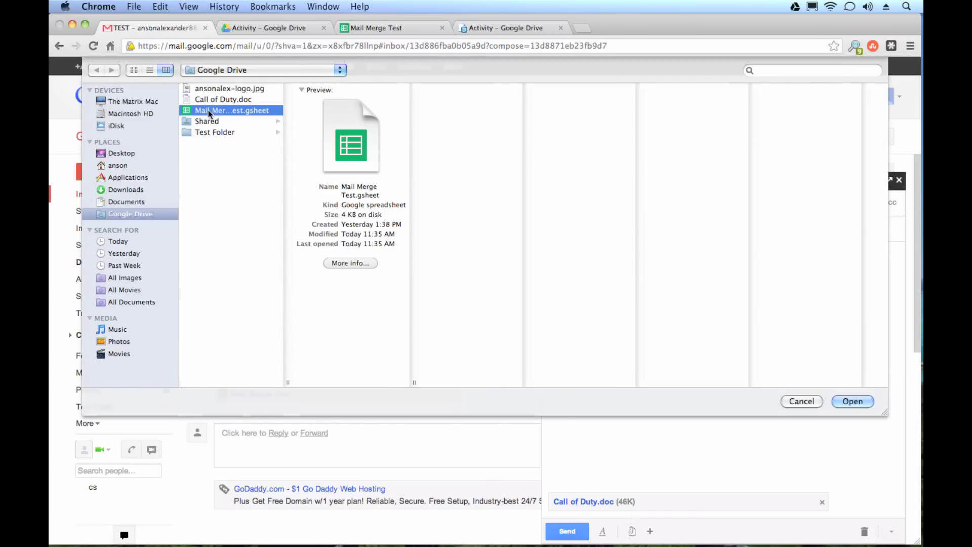
pyautogui.click(840, 401)
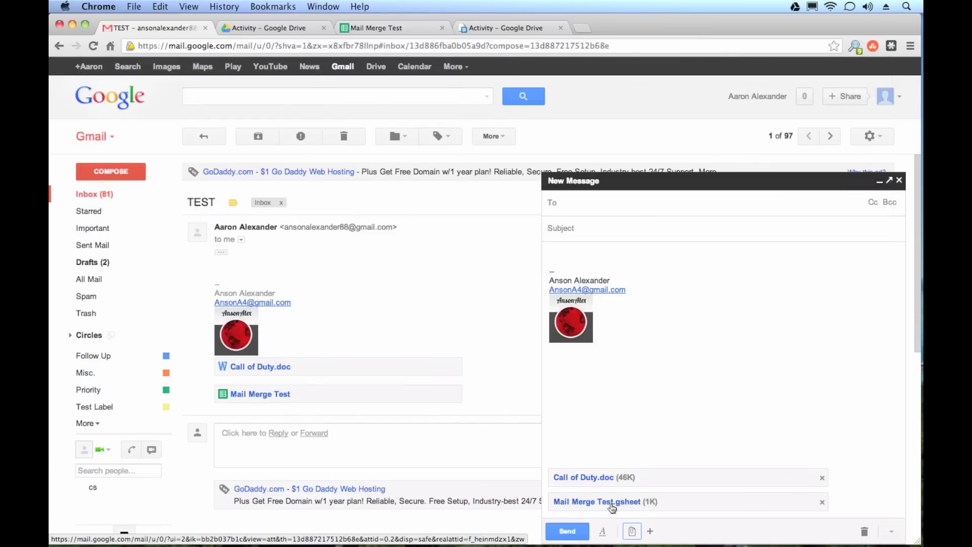
# Address the message to your own address with subject TEST and send it
pyautogui.click(588, 209)
pyautogui.write('anson')
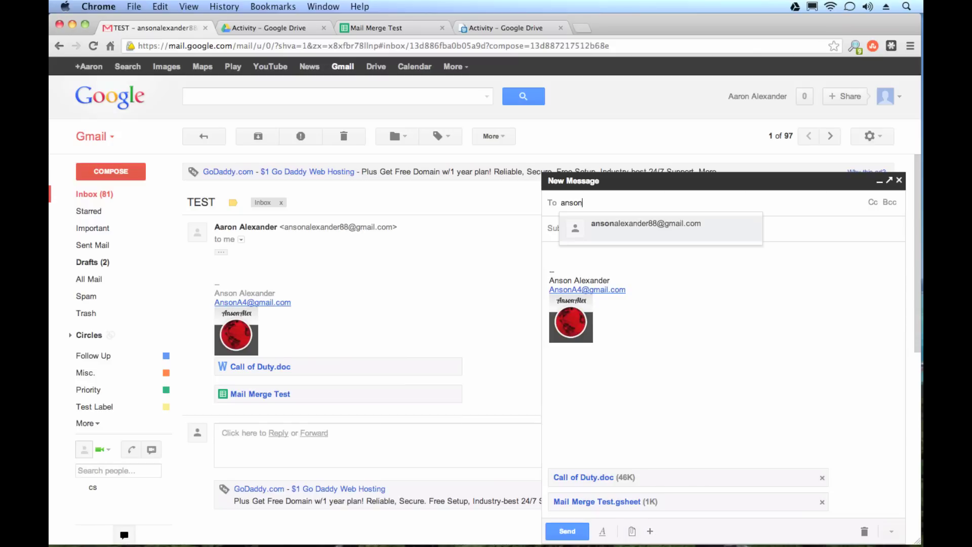
pyautogui.press('Tab')
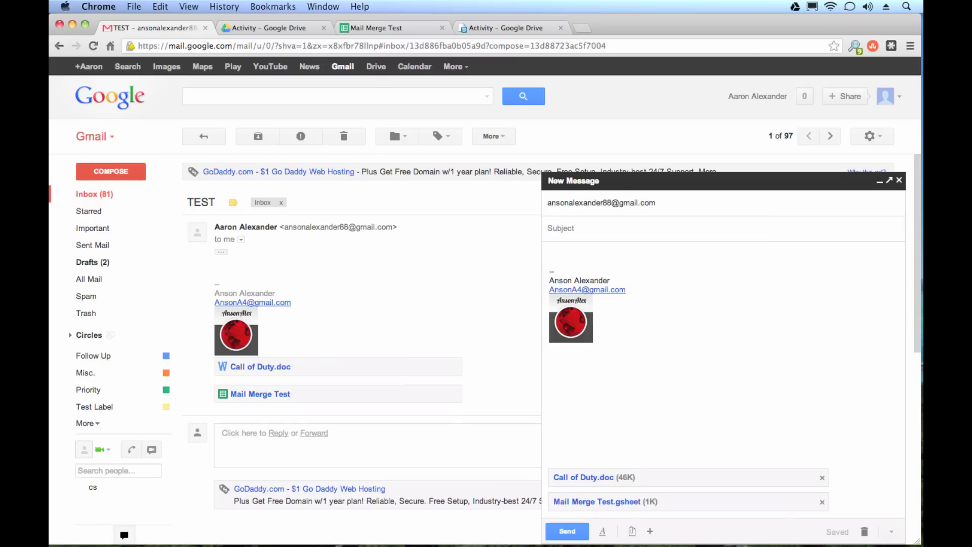
pyautogui.write('TEST')
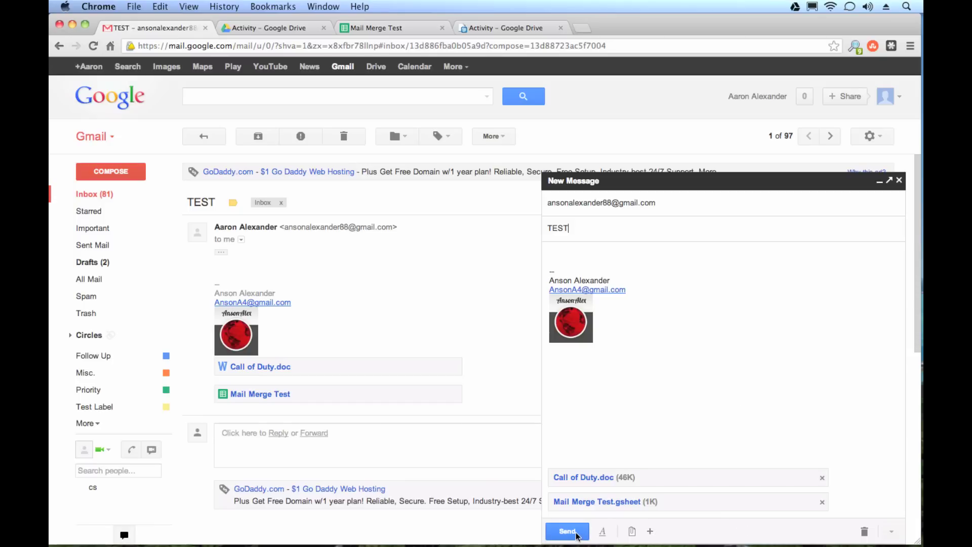
pyautogui.click(566, 530)
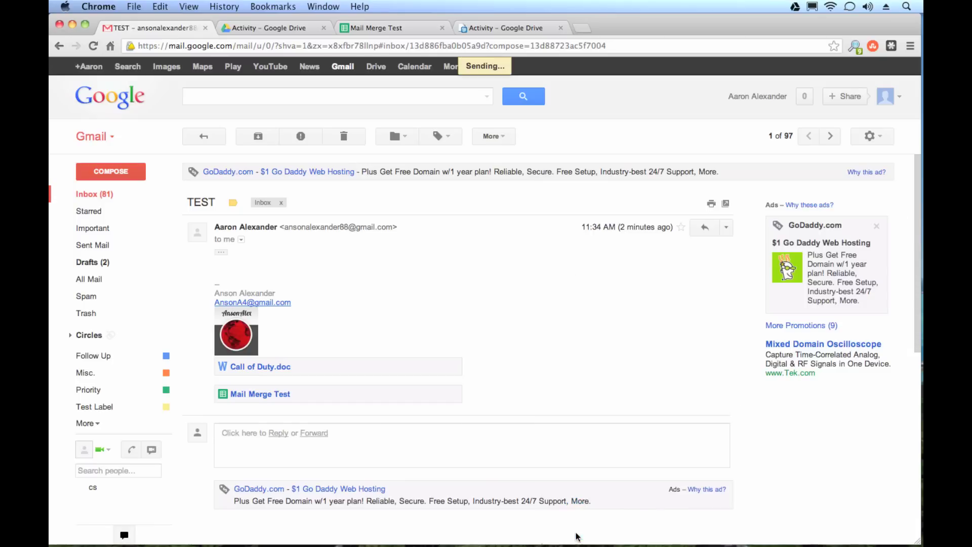
# Open the newest TEST email and highlight the Call of Duty.doc and Mail Merge Test.gsheet attachment names
pyautogui.click(124, 195)
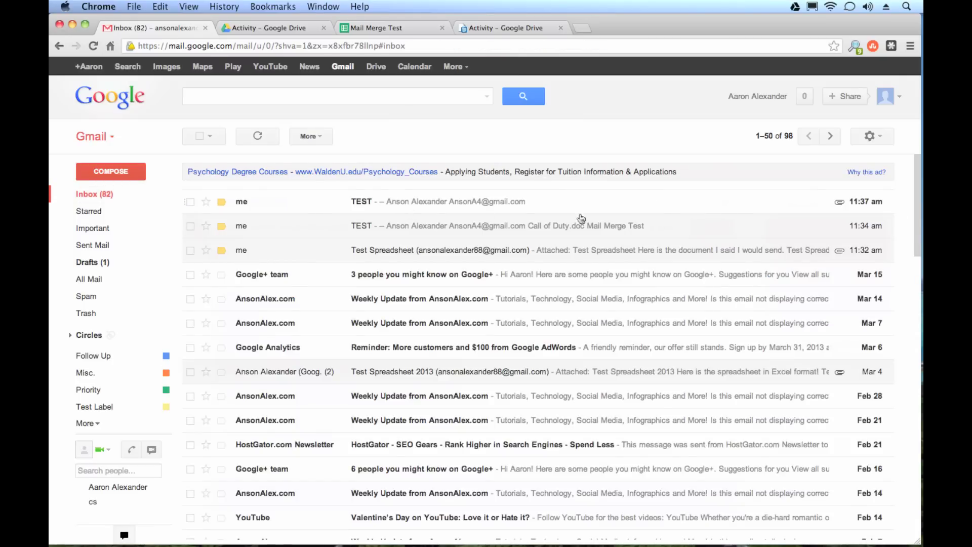
pyautogui.click(838, 206)
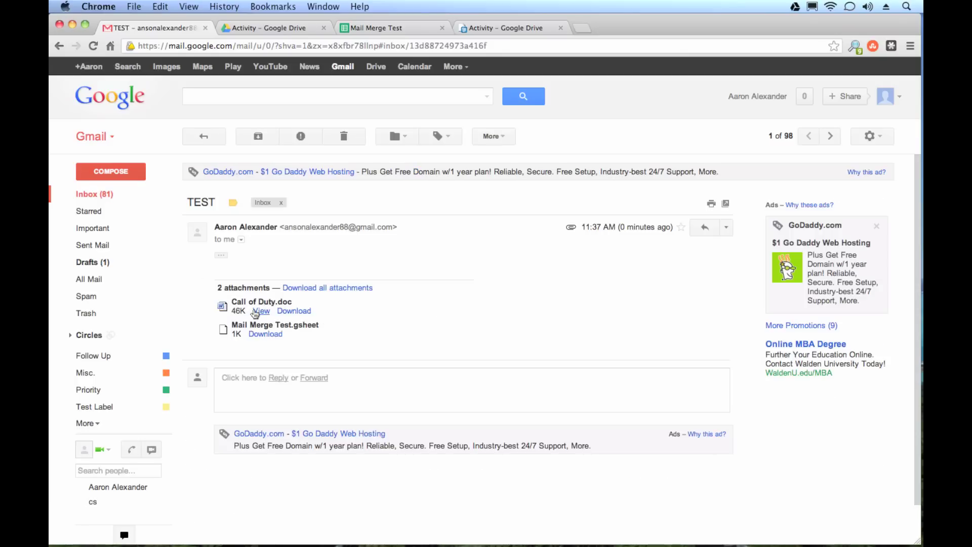
pyautogui.moveTo(232, 302); pyautogui.dragTo(290, 299)
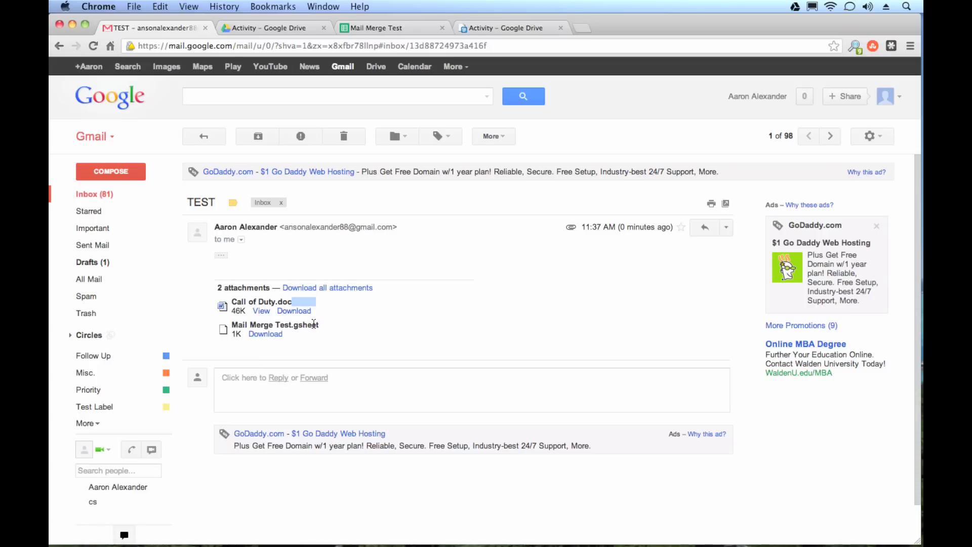
pyautogui.moveTo(322, 325); pyautogui.dragTo(250, 326)
pyautogui.click(252, 325)
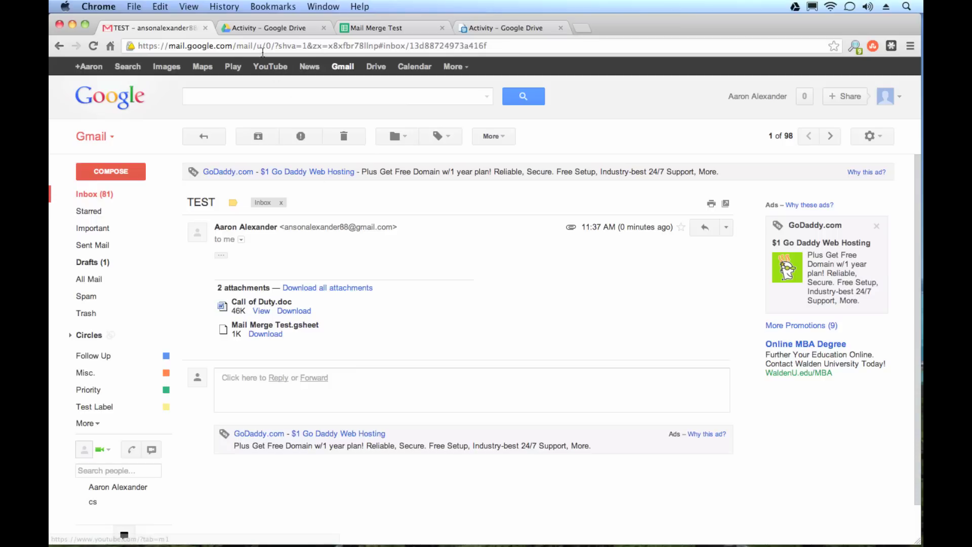
# In the Drive Activity list, bring up Test Form's actions and dismiss them without choosing anything
pyautogui.click(264, 30)
pyautogui.rightClick(302, 199)
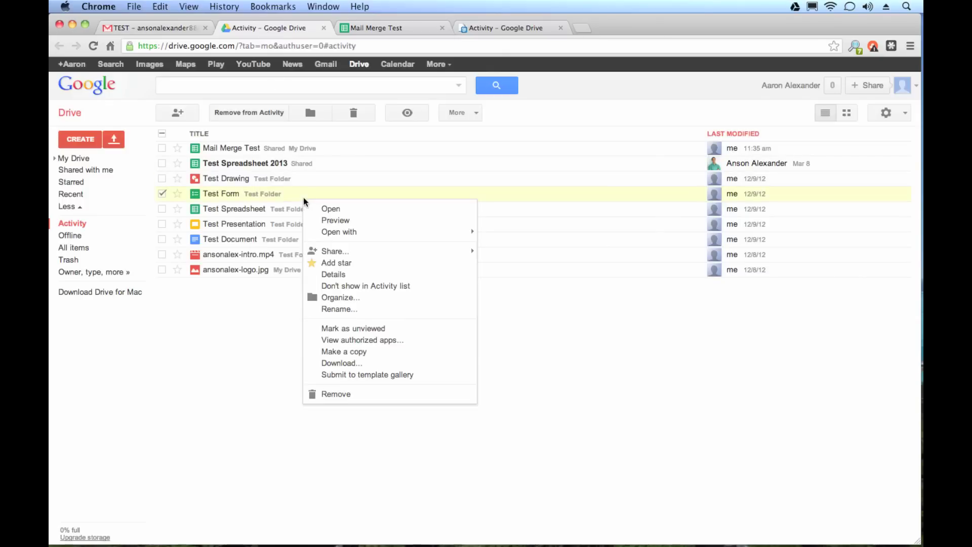
pyautogui.moveTo(375, 251)
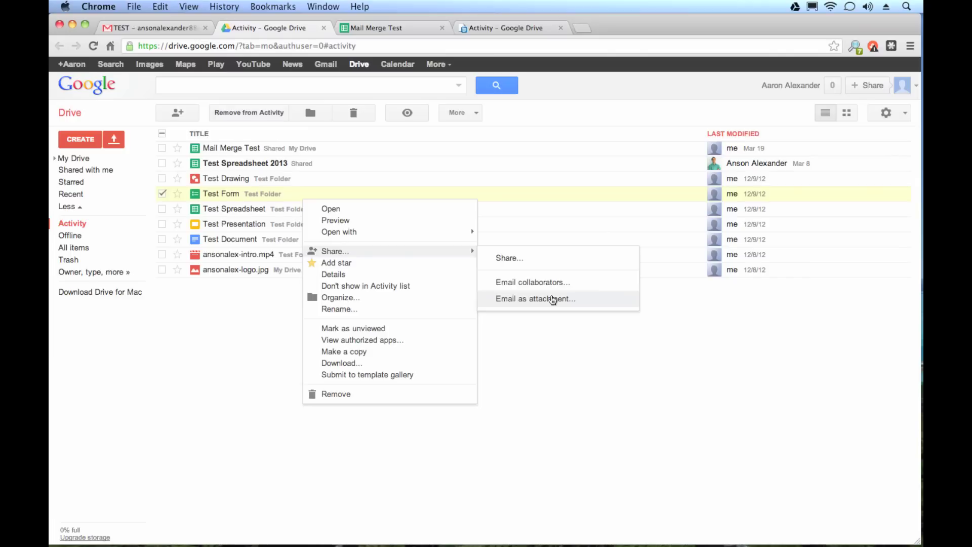
pyautogui.click(521, 377)
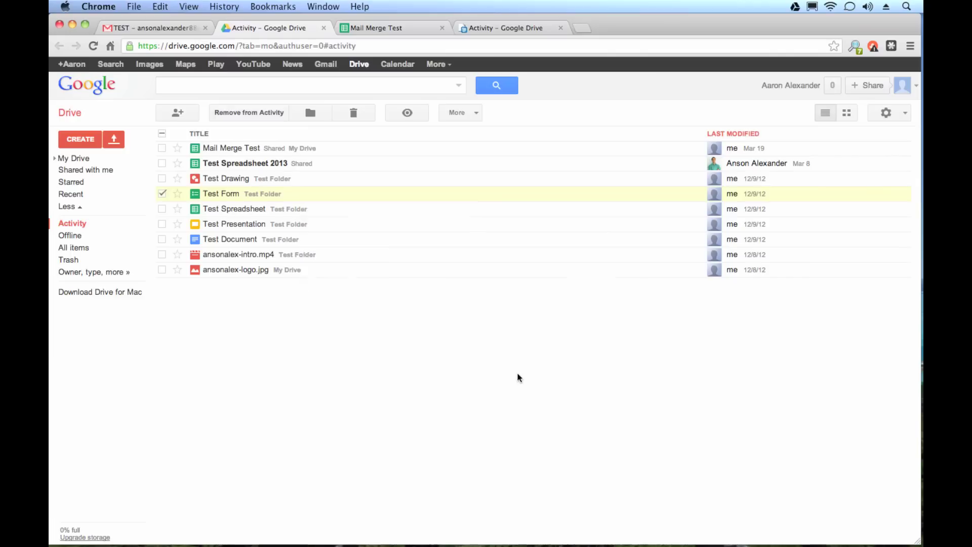
pyautogui.click(163, 193)
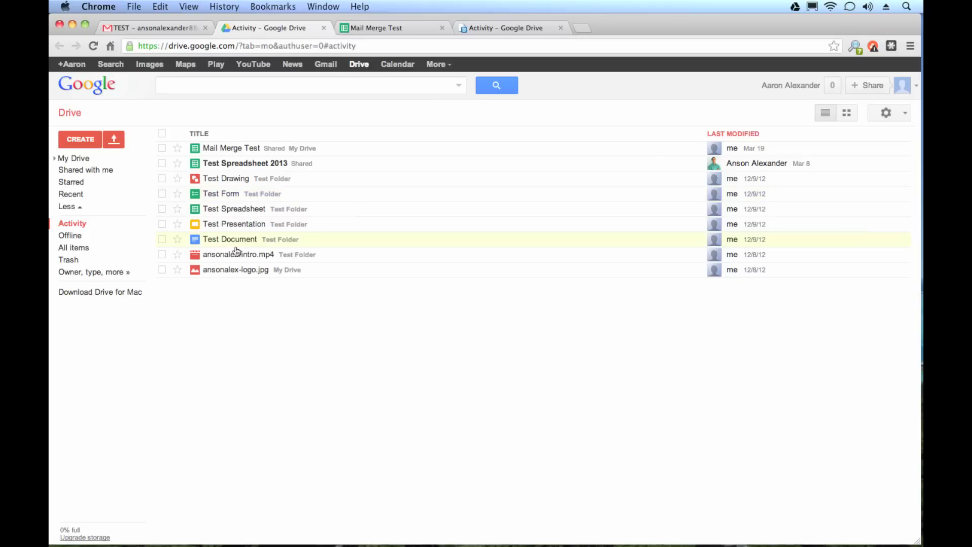
# Open Test Document's download options, pick Microsoft Word (.docx), then cancel the download
pyautogui.rightClick(291, 246)
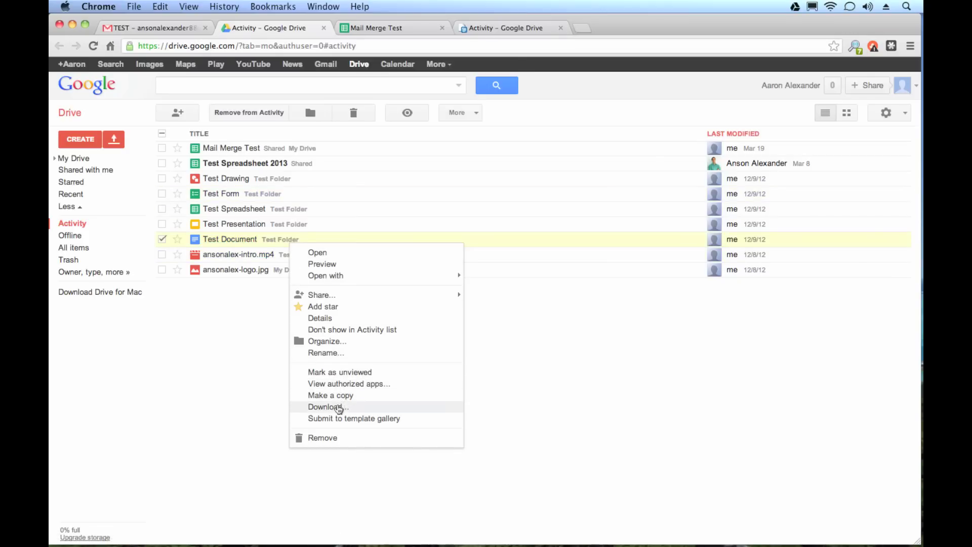
pyautogui.click(338, 407)
pyautogui.click(461, 266)
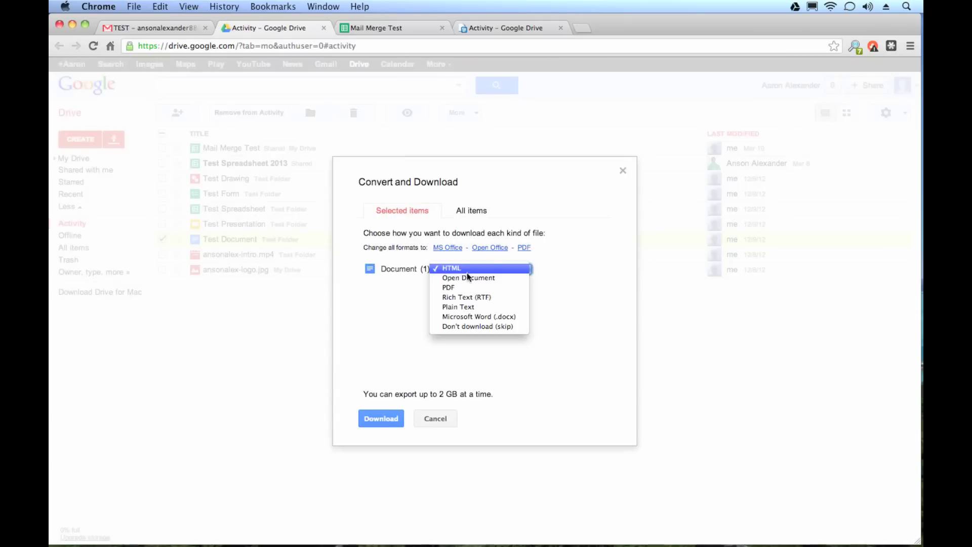
pyautogui.click(470, 315)
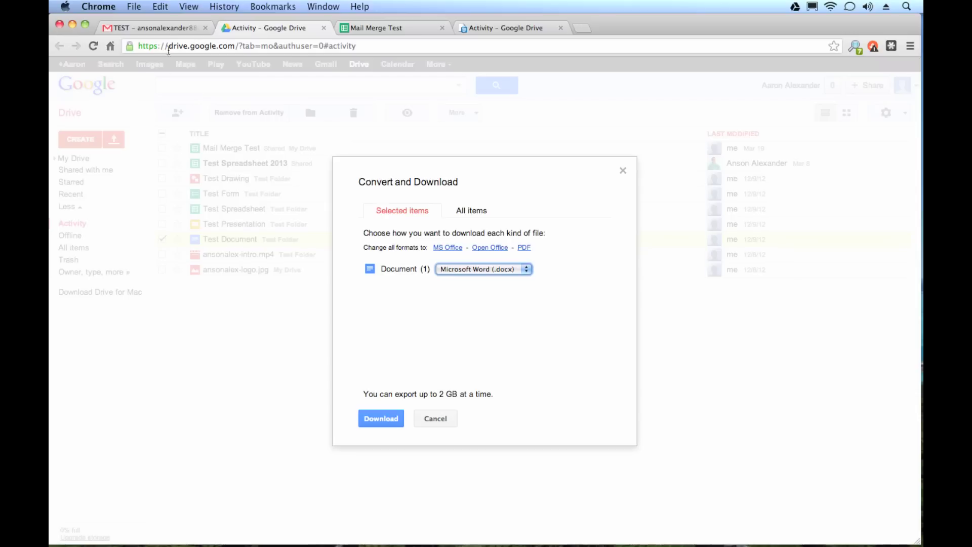
pyautogui.click(451, 417)
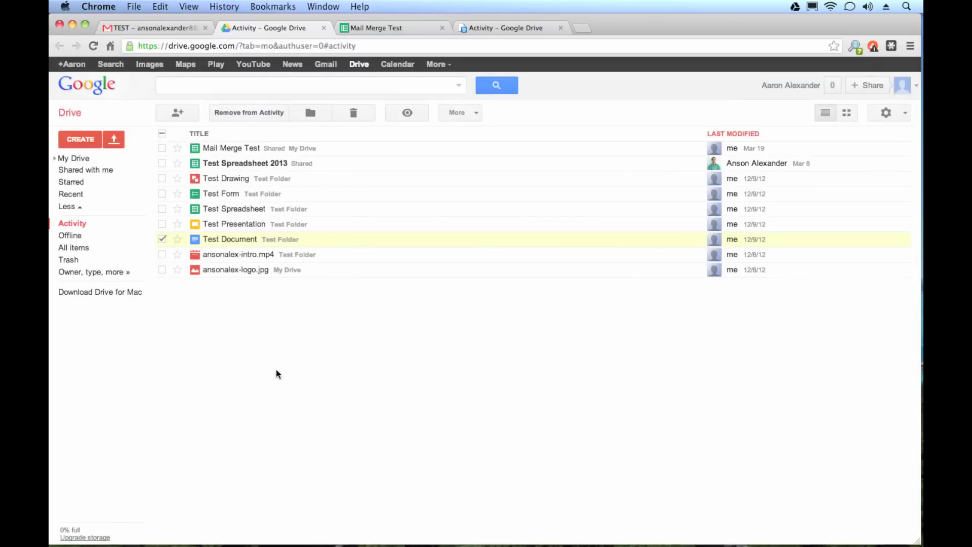
# Deselect Test Document and return to the received TEST message in Gmail
pyautogui.click(162, 238)
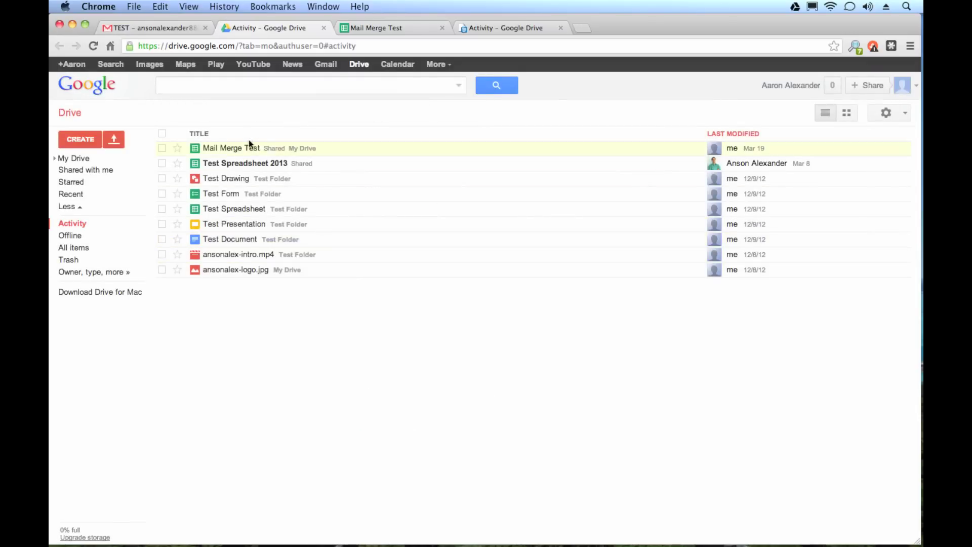
pyautogui.click(139, 26)
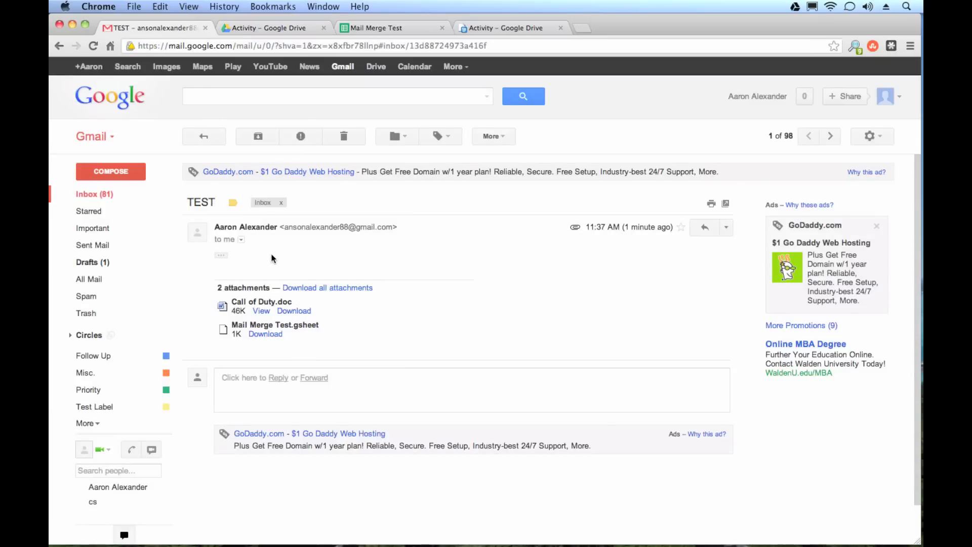